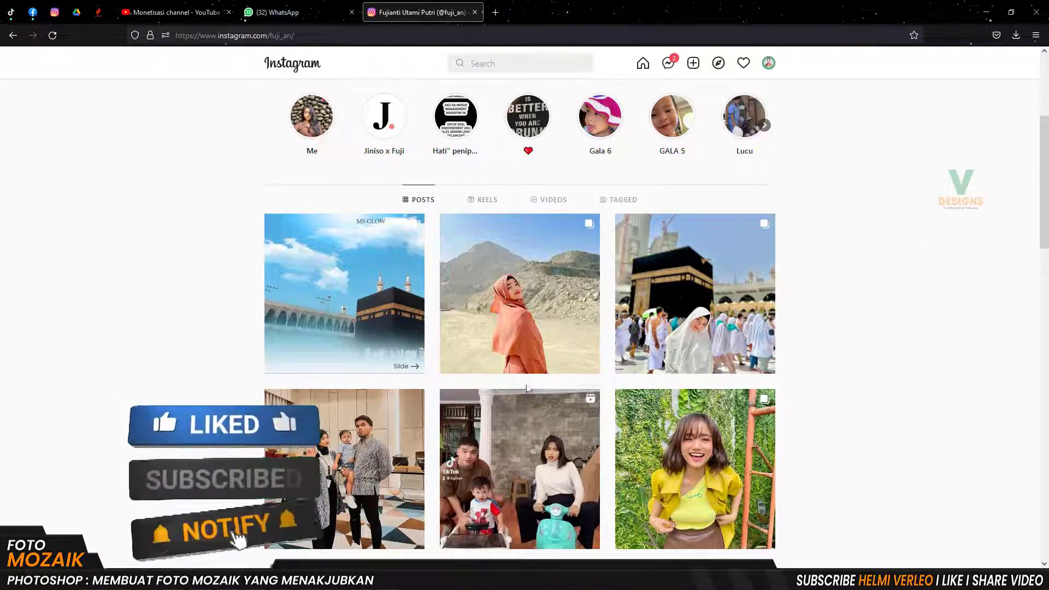
# - Open the desert post and save a screenshot of its photo
pyautogui.click(522, 300)
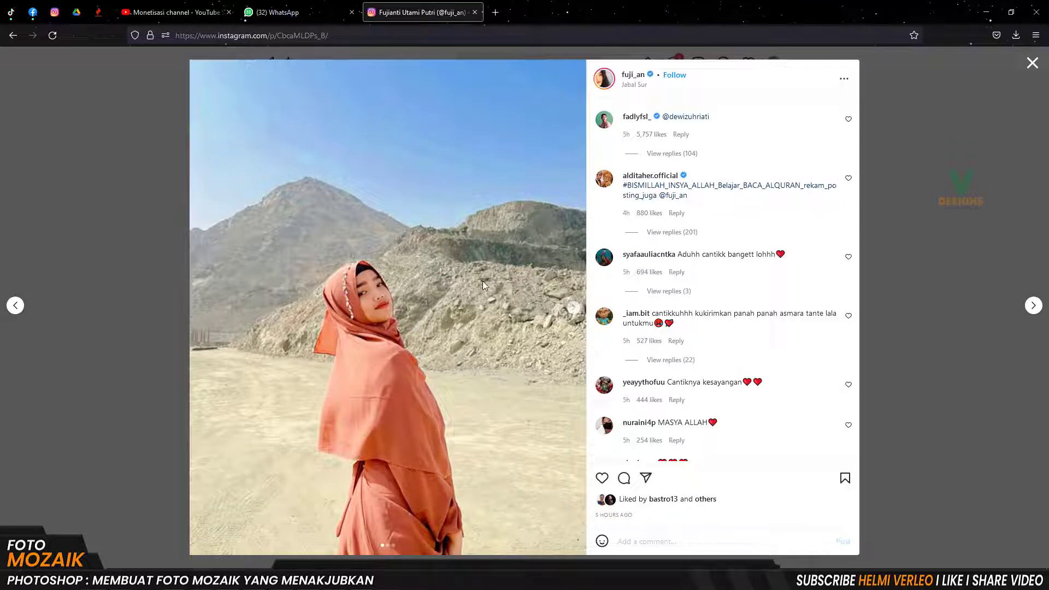
pyautogui.rightClick(480, 279)
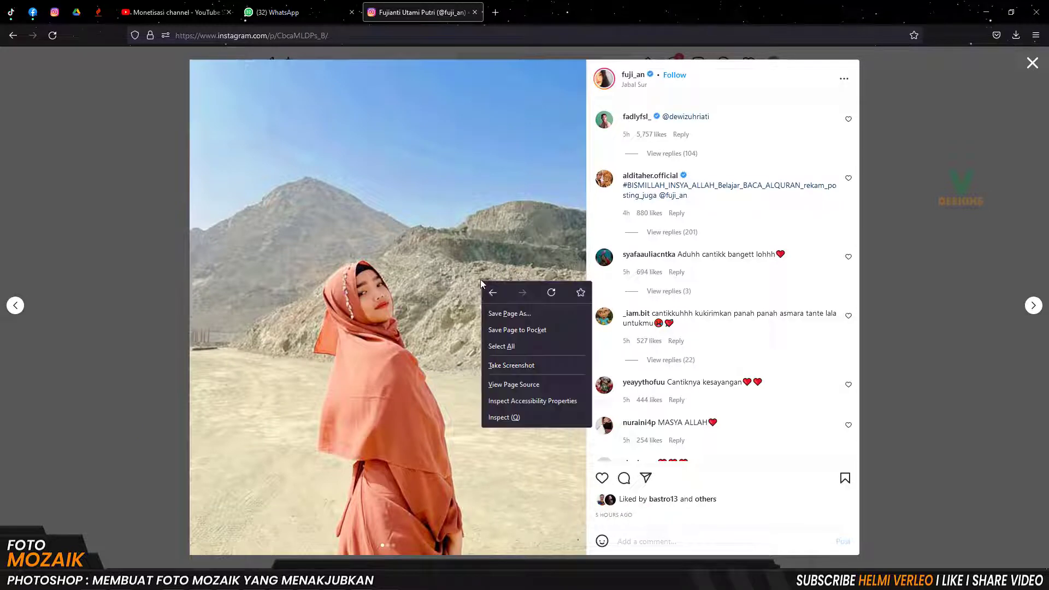
pyautogui.click(533, 365)
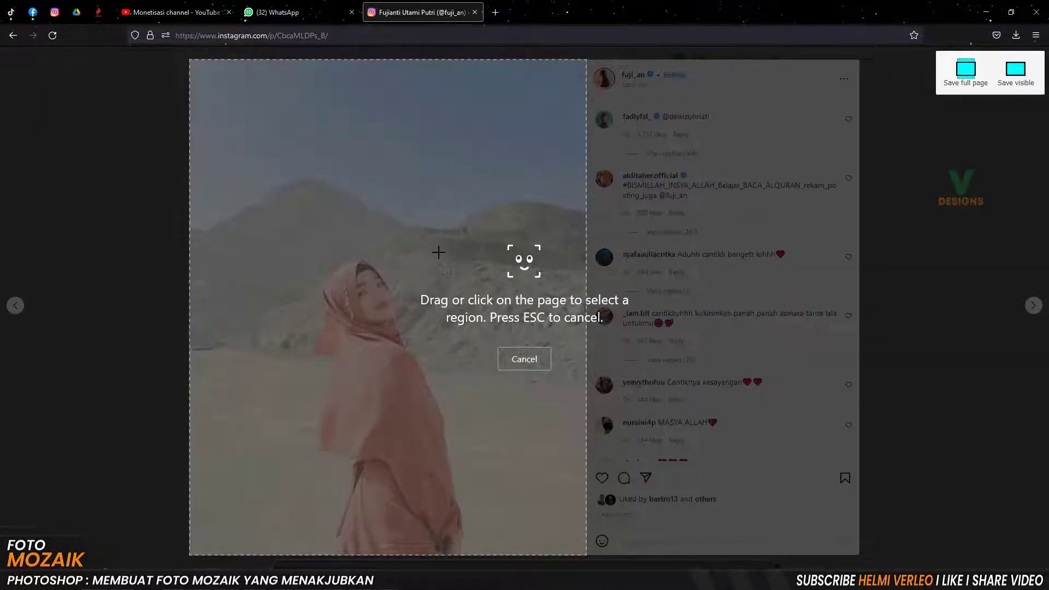
pyautogui.click(438, 250)
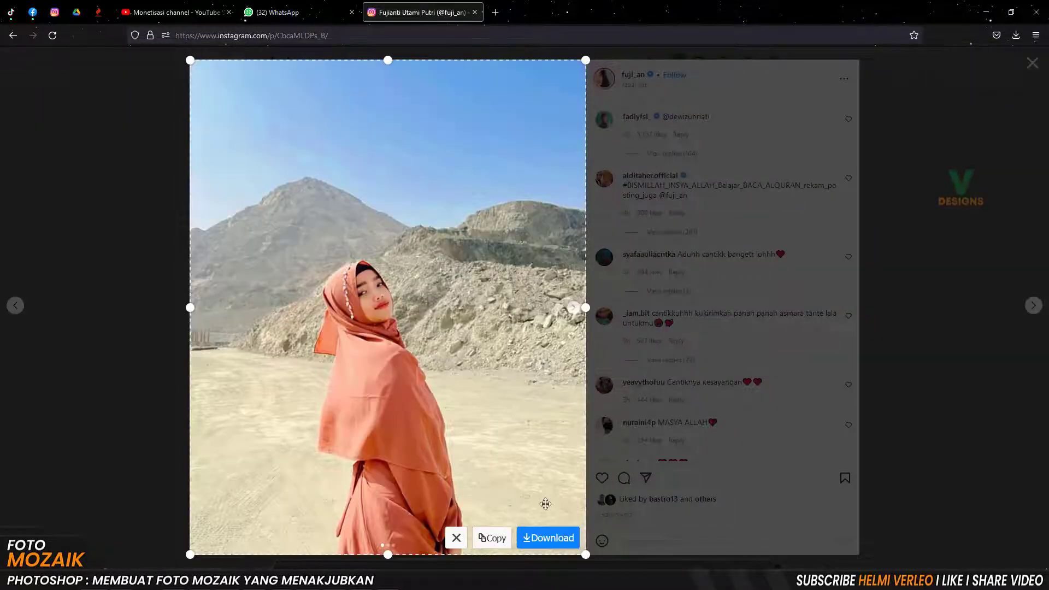
pyautogui.click(545, 538)
# - Move to the Kaaba post and save a screenshot of its photo
pyautogui.click(1034, 306)
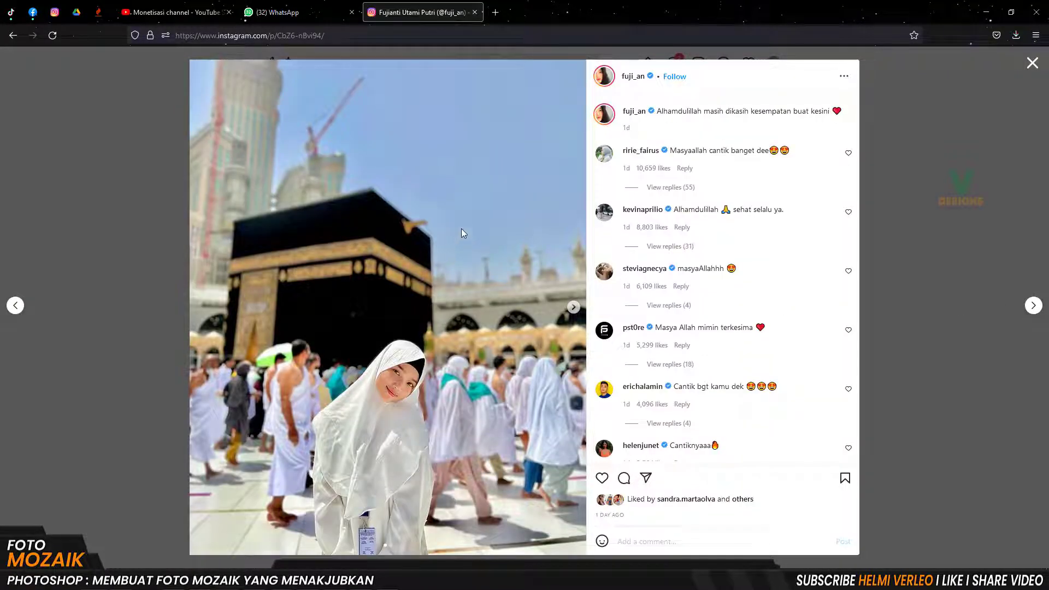
pyautogui.rightClick(467, 223)
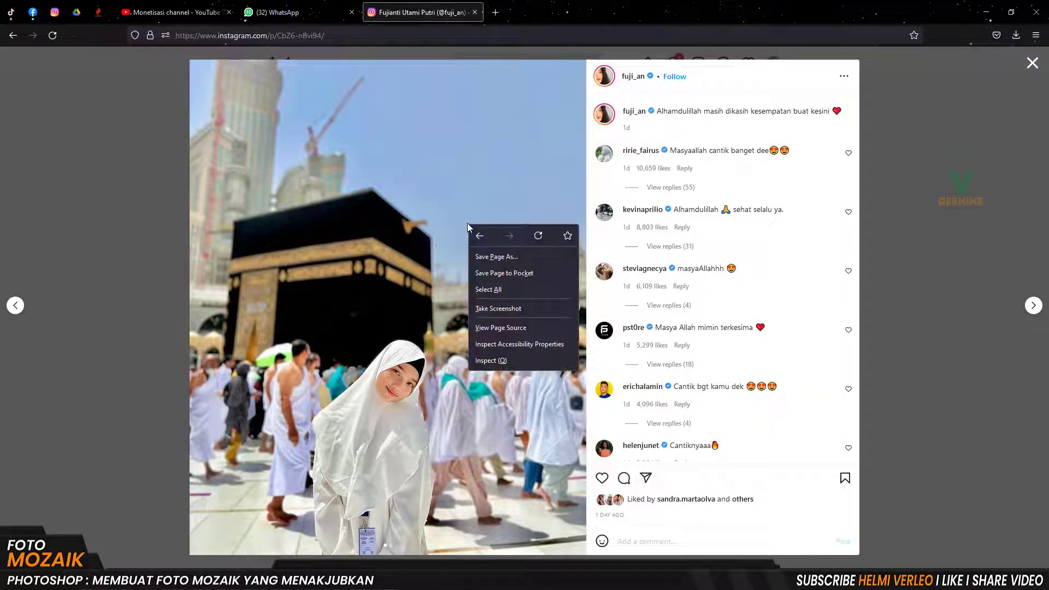
pyautogui.click(523, 307)
pyautogui.click(546, 343)
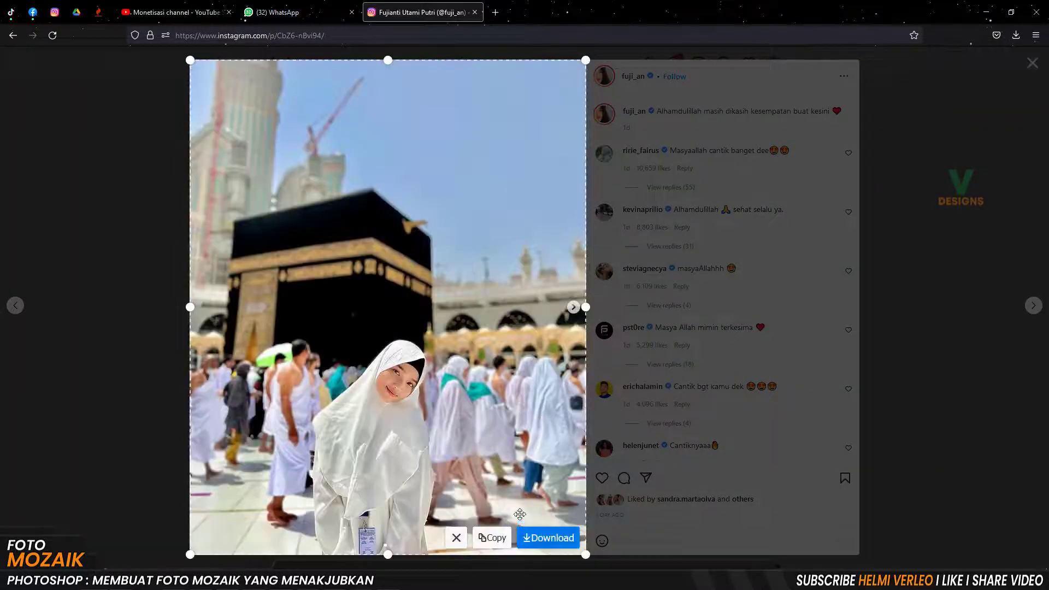
pyautogui.click(548, 538)
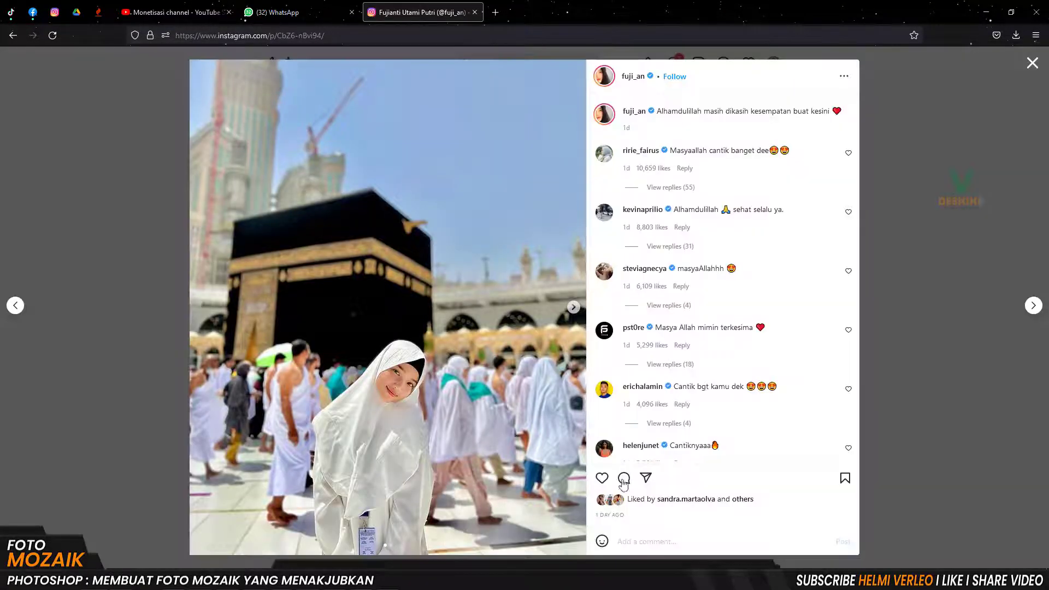
# - Save a screenshot of the family post photo and advance to the video post
pyautogui.click(1033, 306)
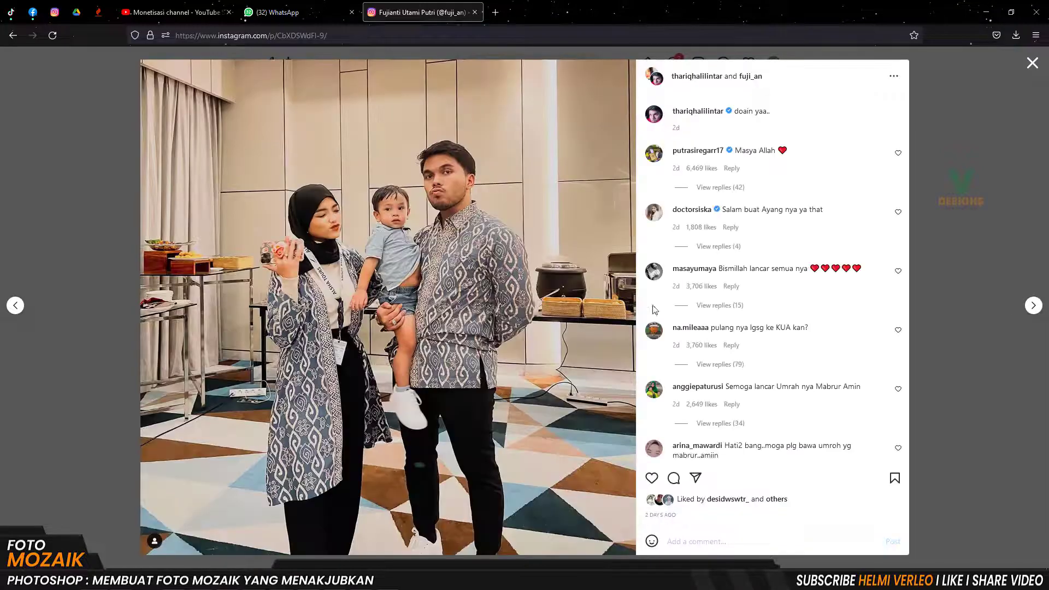
pyautogui.rightClick(542, 233)
pyautogui.click(575, 311)
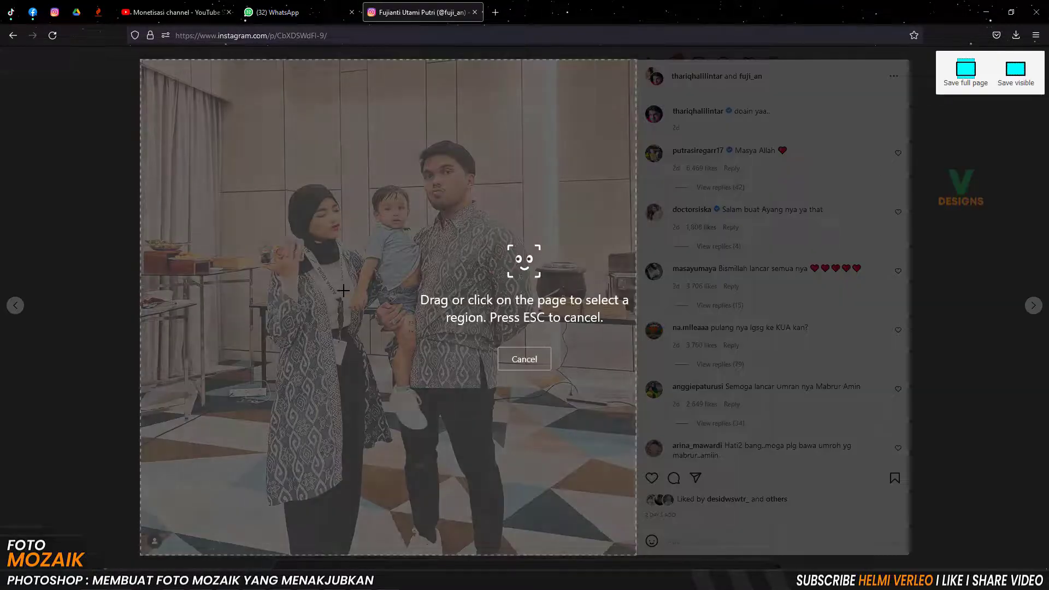
pyautogui.click(343, 290)
pyautogui.click(609, 534)
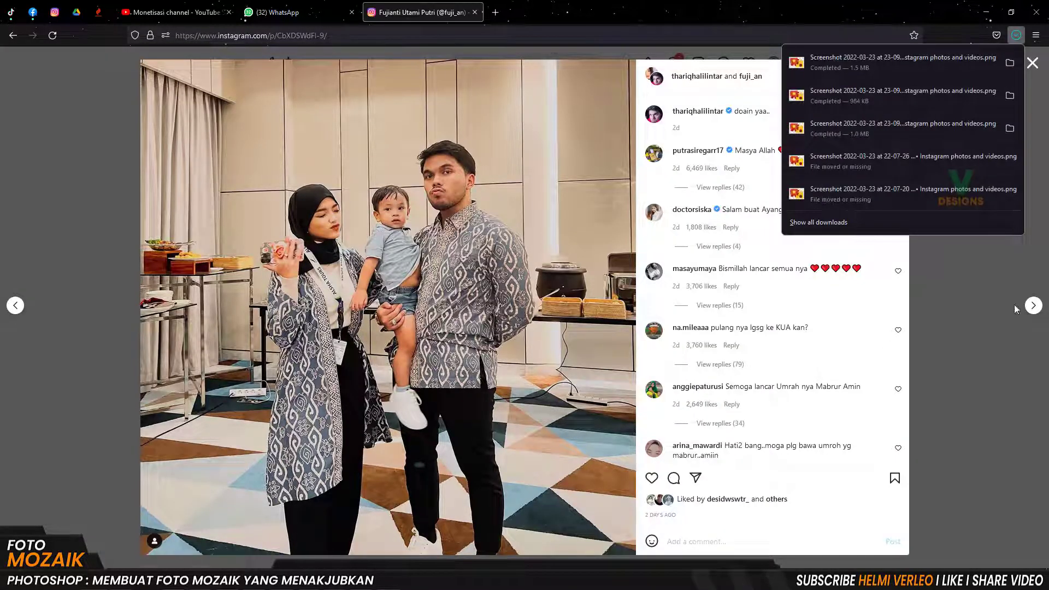
pyautogui.click(1032, 306)
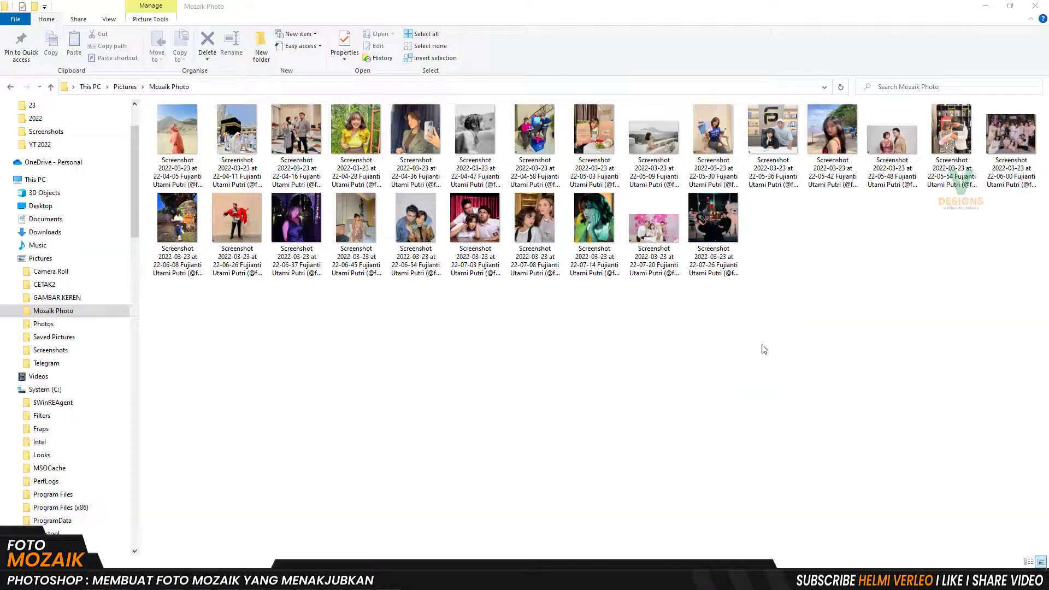
pyautogui.click(764, 348)
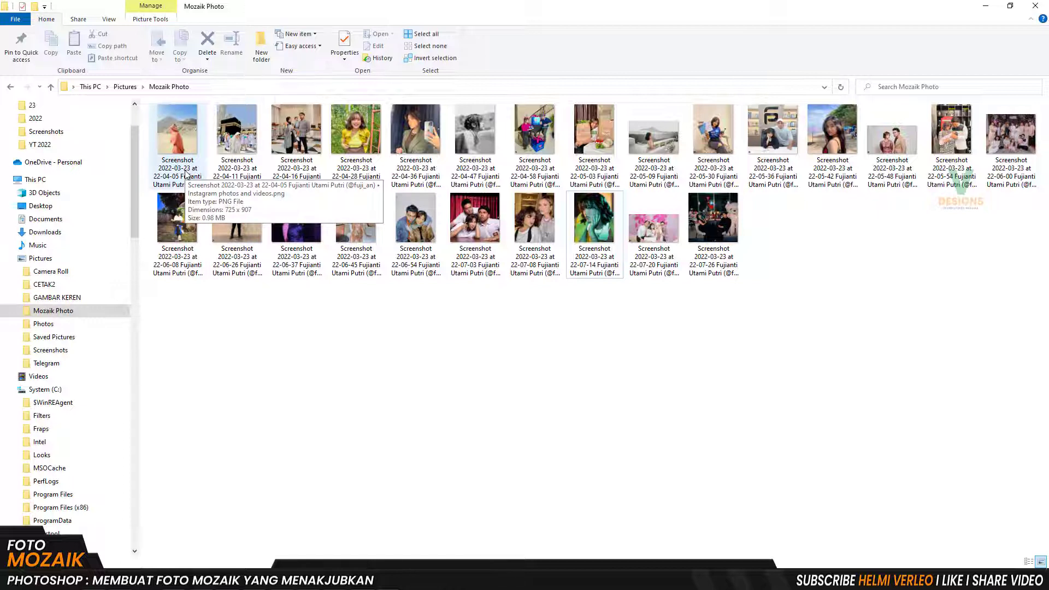
# - In the Mozaik Photo folder, drag the 22-07-14 portrait screenshot onto Photoshop
pyautogui.hotkey('ctrl', 'a')
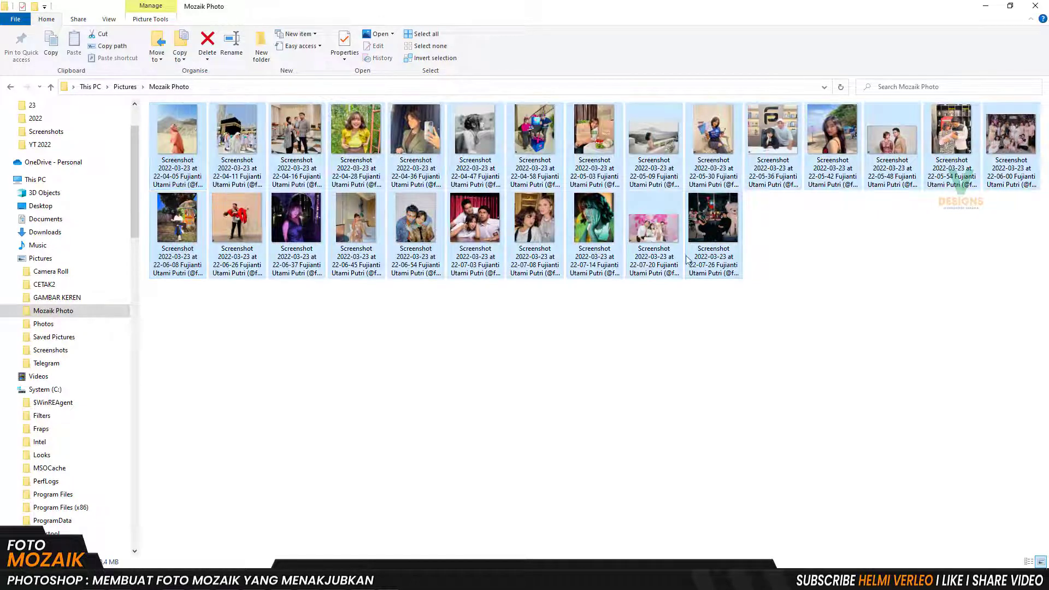
pyautogui.click(419, 326)
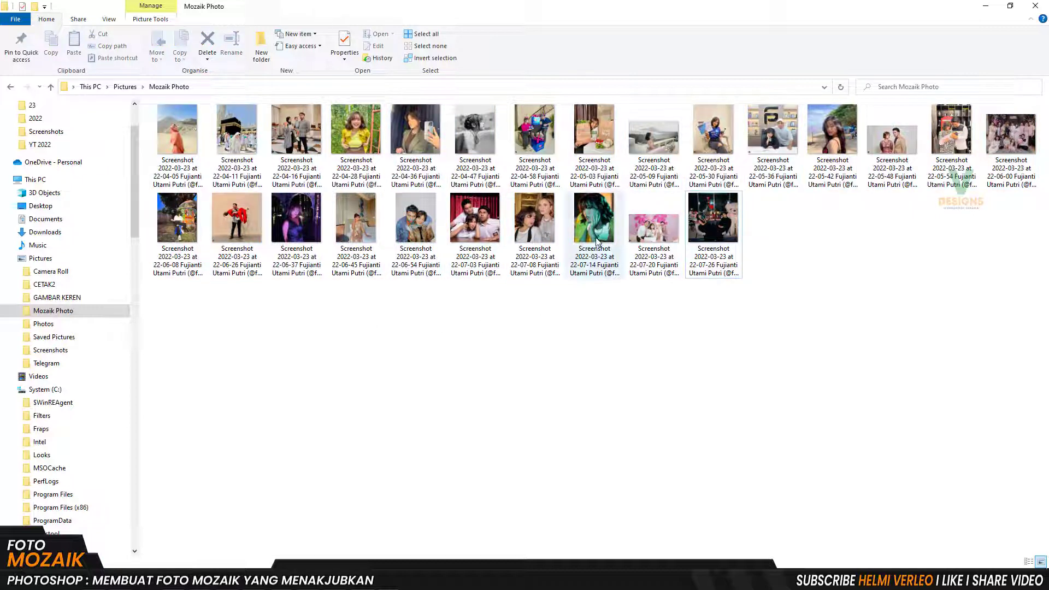
pyautogui.moveTo(597, 230)
pyautogui.mouseDown()
pyautogui.moveTo(410, 397)
pyautogui.moveTo(475, 35)
pyautogui.mouseUp()
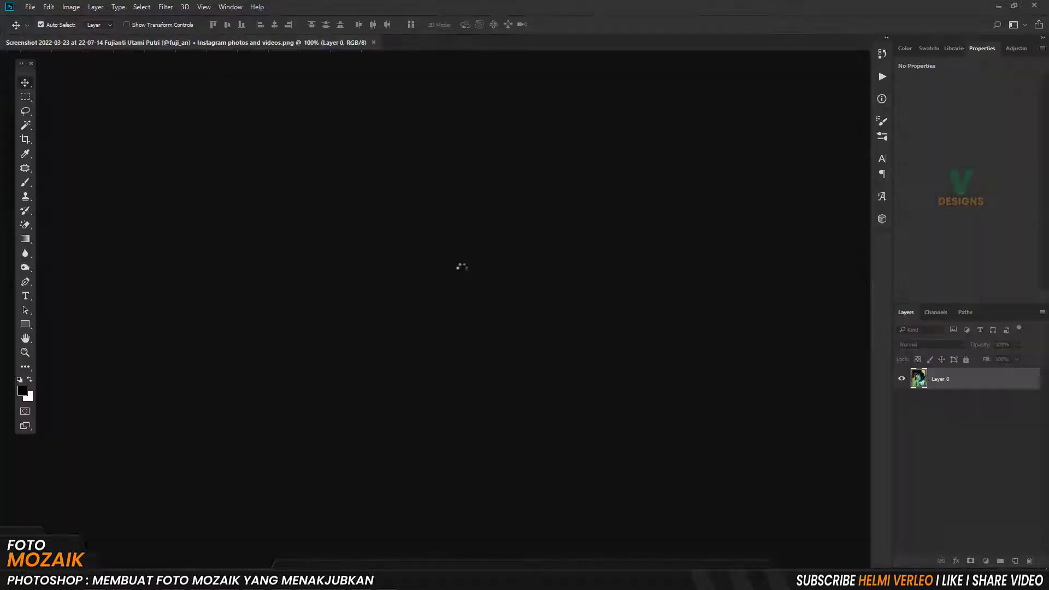
# - View the portrait at actual size and bring up Action 8 x 10 in the Actions panel
pyautogui.hotkey('ctrl', '+')
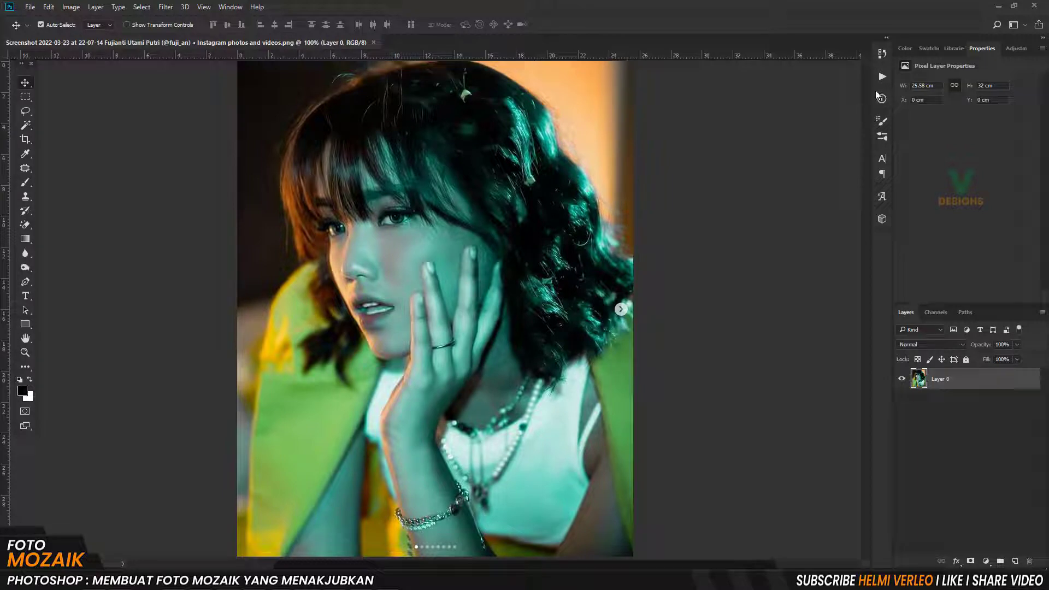
pyautogui.click(883, 78)
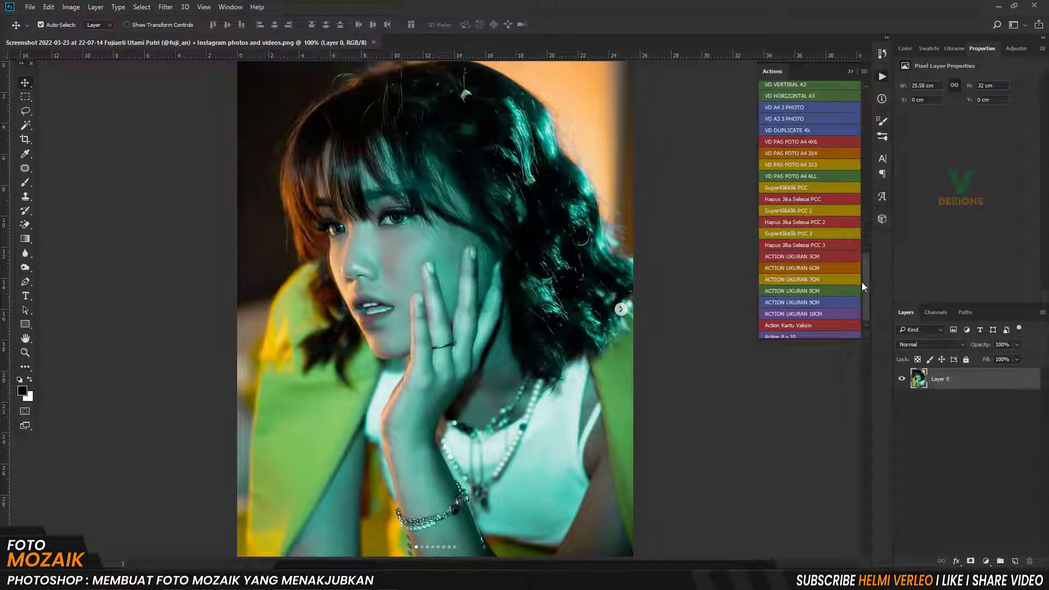
pyautogui.moveTo(863, 283); pyautogui.dragTo(867, 292)
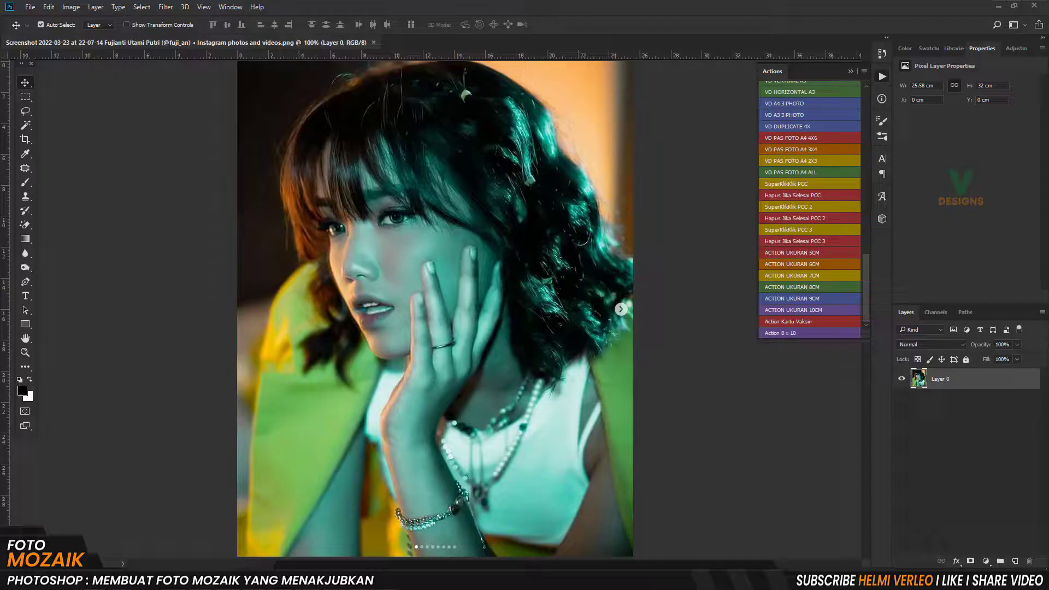
# - Run Action 8 x 10 to build the ContactSheet-001 five-by-five screenshot grid
pyautogui.click(785, 333)
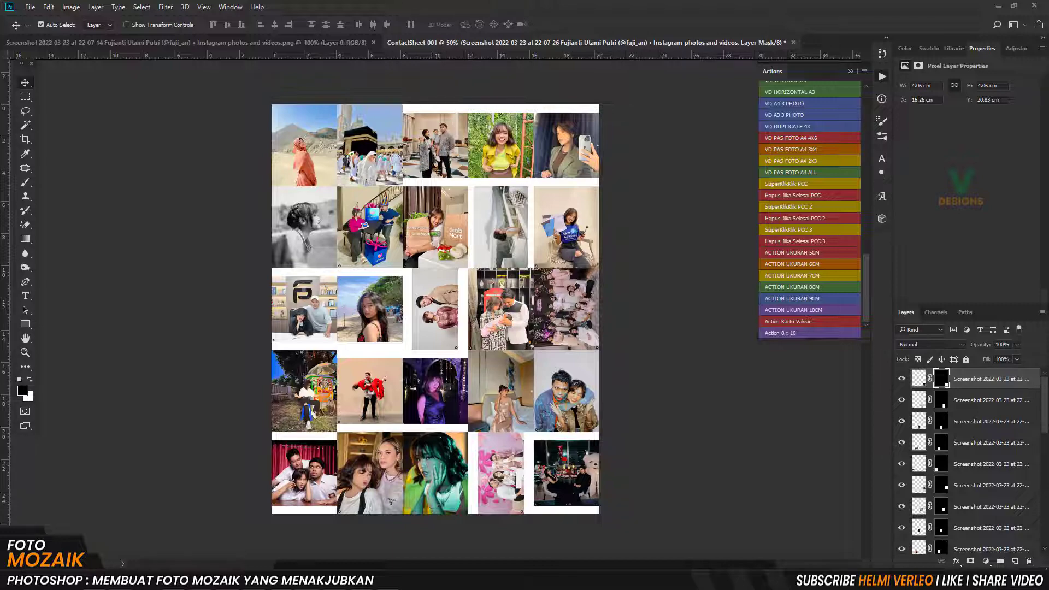
# - Enlarge the family and yellow-shirt photos to about 130% to fill their tiles
pyautogui.scroll(5, 436, 143)
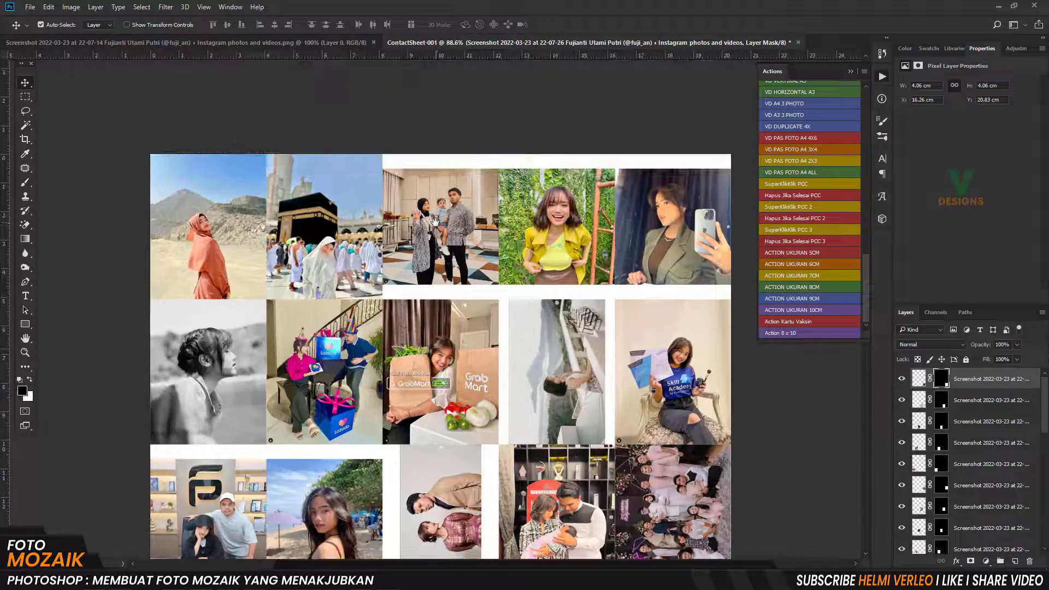
pyautogui.scroll(2, 435, 222)
pyautogui.click(440, 218)
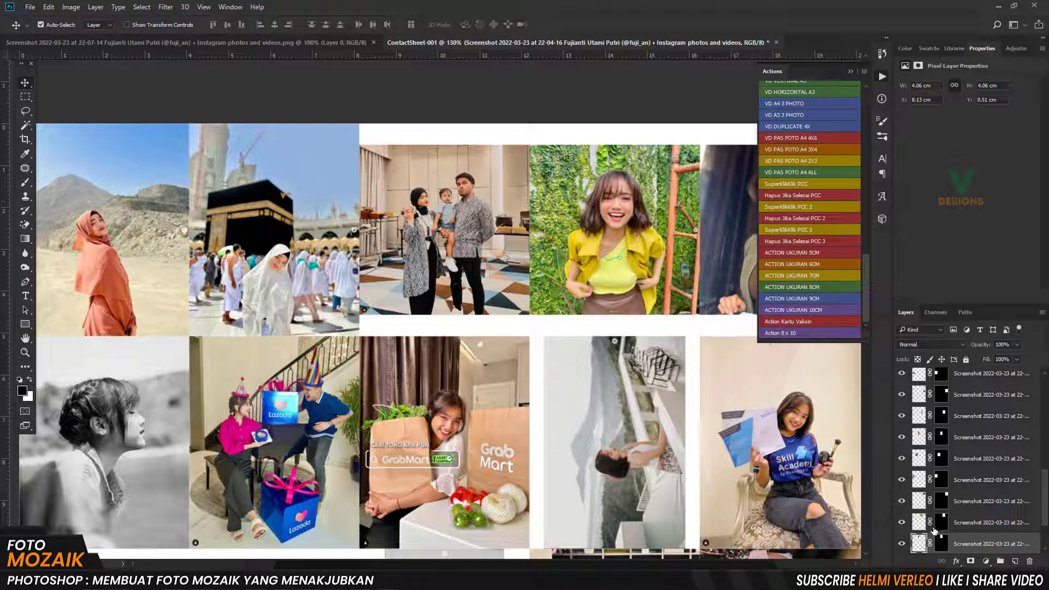
pyautogui.hotkey('ctrl', 't')
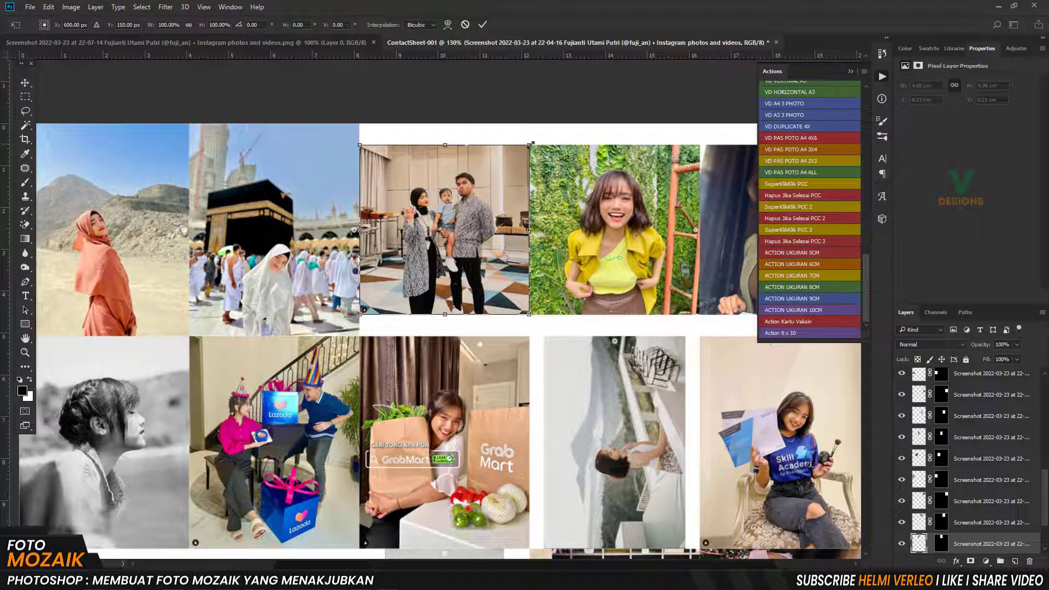
pyautogui.moveTo(529, 144); pyautogui.dragTo(554, 114)
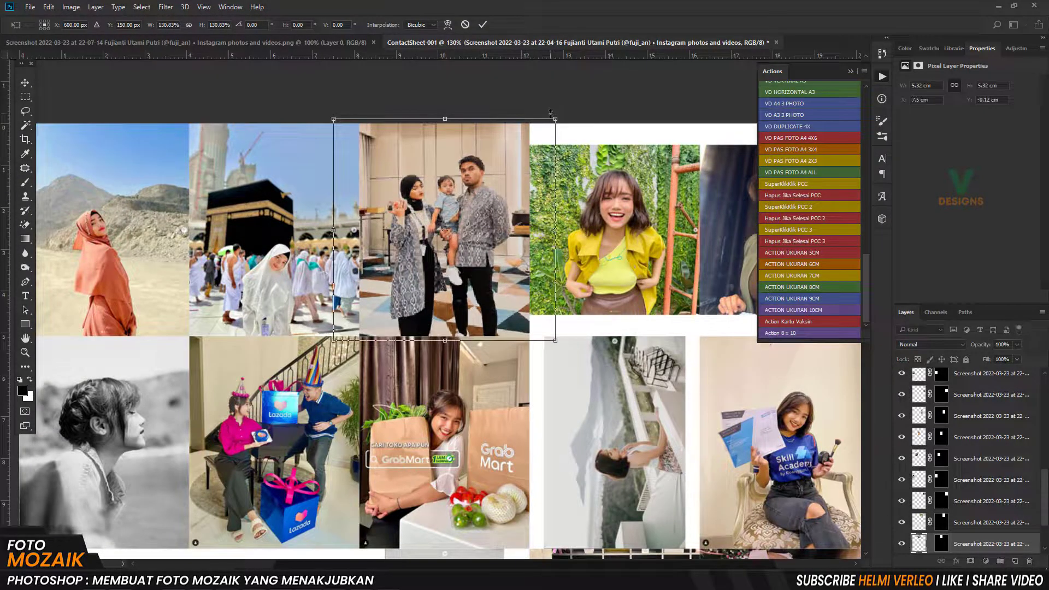
pyautogui.press('Return')
pyautogui.hscroll(5, 437, 328)
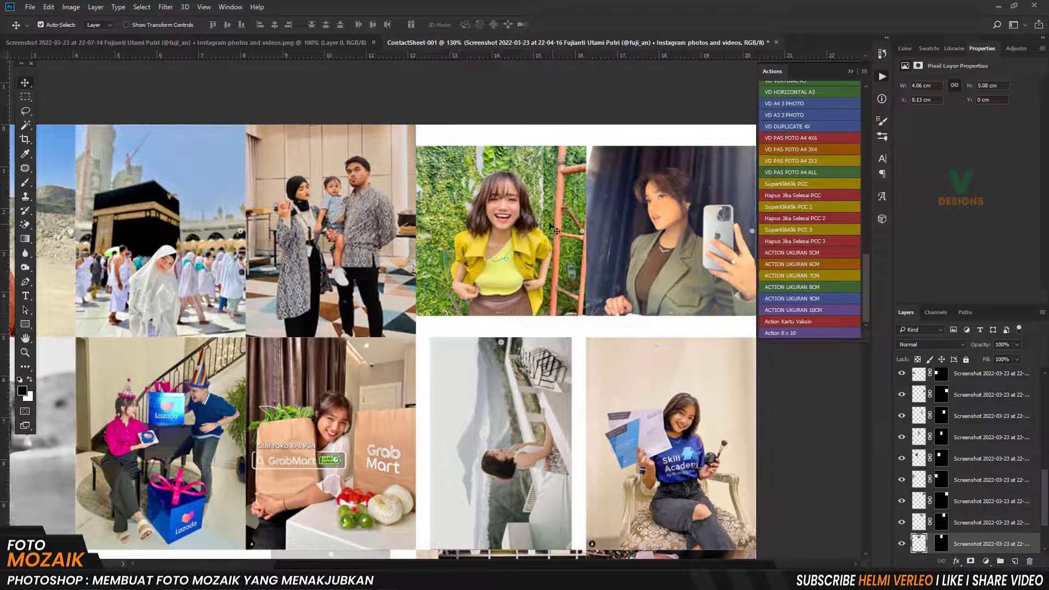
pyautogui.click(984, 523)
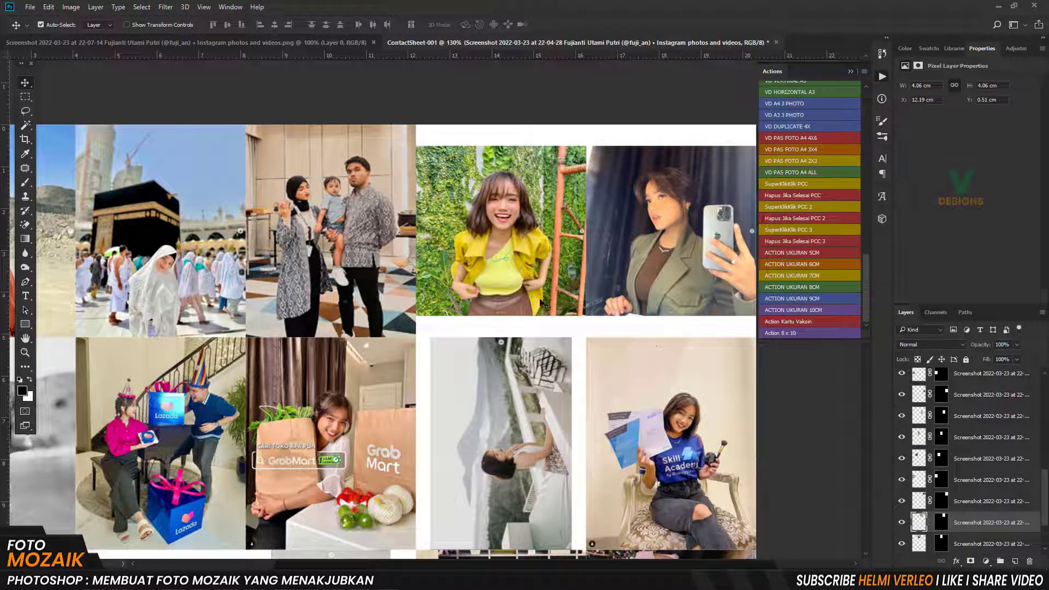
pyautogui.hotkey('ctrl', 't')
pyautogui.moveTo(587, 145); pyautogui.dragTo(603, 103)
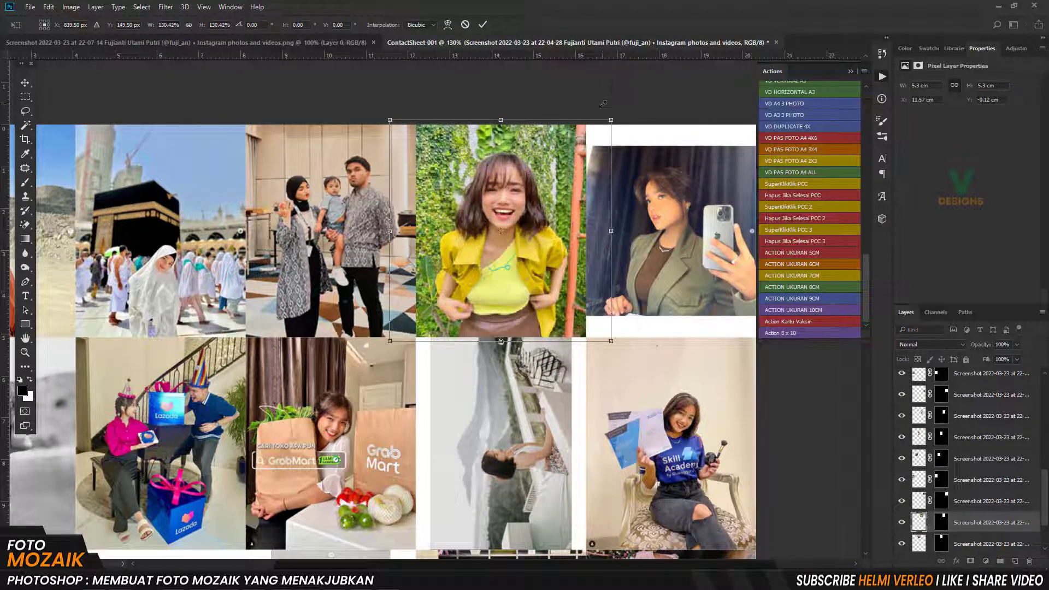
pyautogui.press('Return')
# - Enlarge the selfie photo to fill its tile
pyautogui.hscroll(5, 382, 328)
pyautogui.click(983, 501)
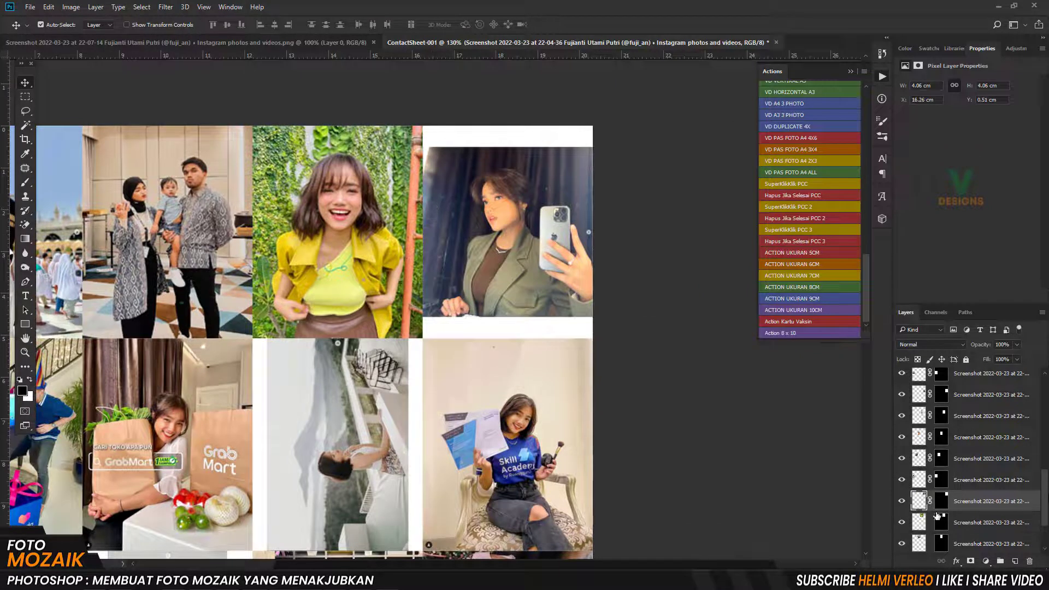
pyautogui.hotkey('ctrl', 't')
pyautogui.moveTo(592, 146); pyautogui.dragTo(614, 121)
pyautogui.press('Return')
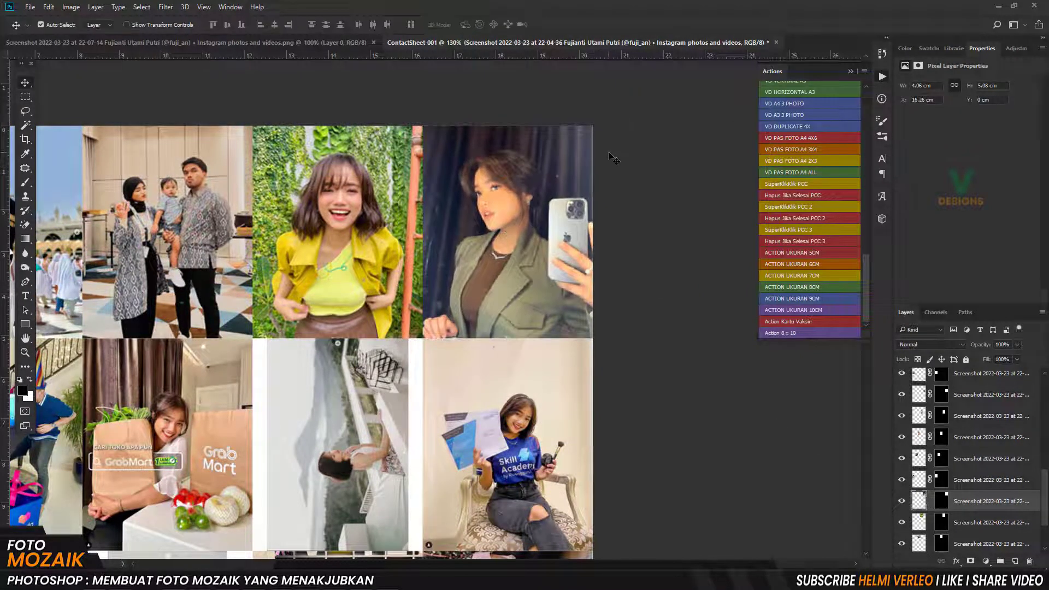
pyautogui.scroll(-2, 612, 157)
pyautogui.moveTo(416, 318); pyautogui.dragTo(440, 297)
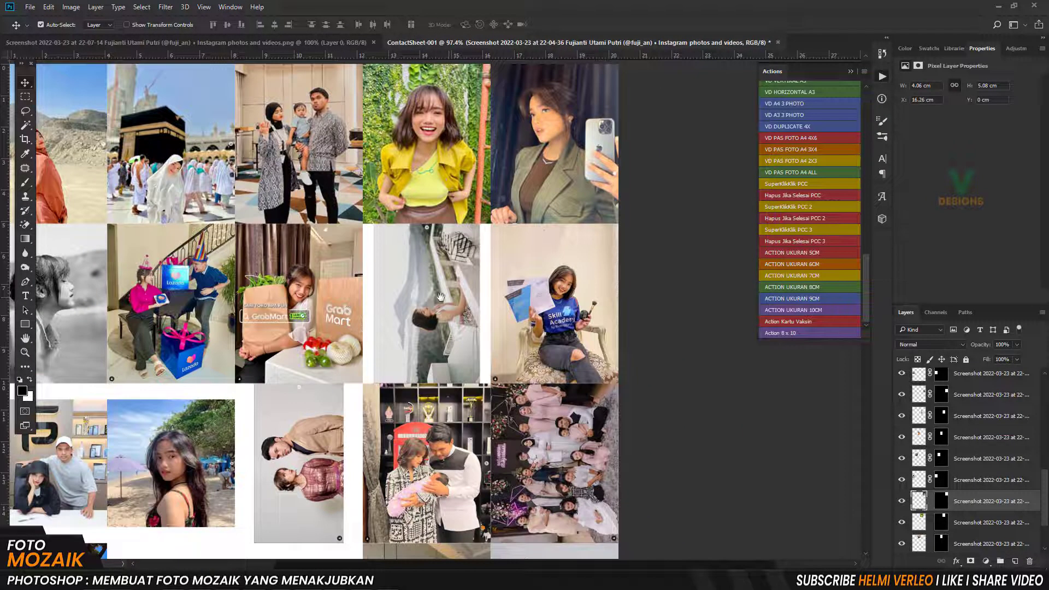
pyautogui.scroll(2, 441, 297)
# - Turn the sideways mountain photo upright, enlarge it, and shift it right in its tile
pyautogui.click(955, 415)
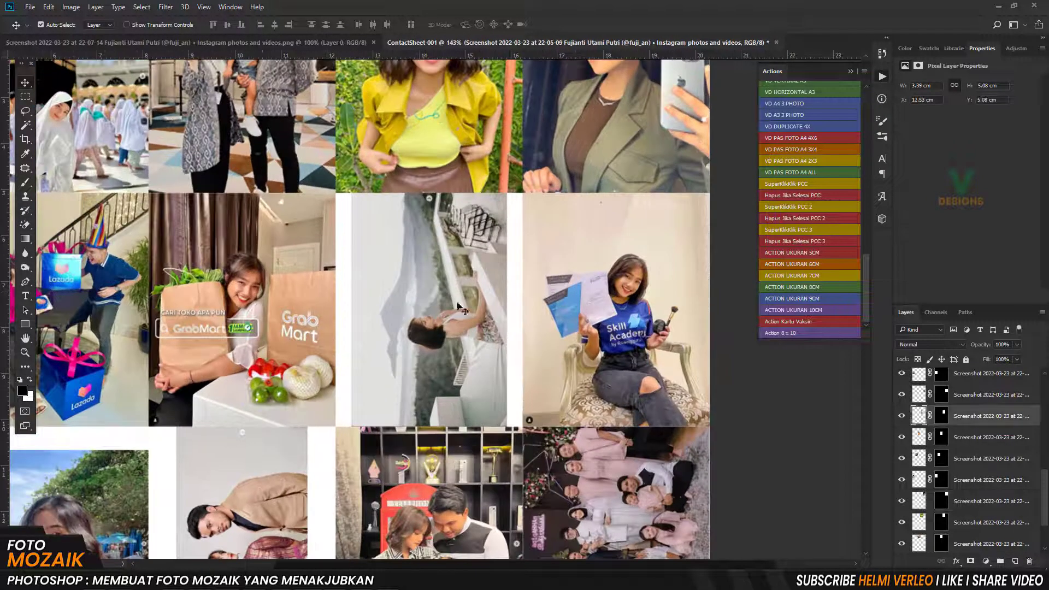
pyautogui.hotkey('ctrl', 't')
pyautogui.rightClick(395, 323)
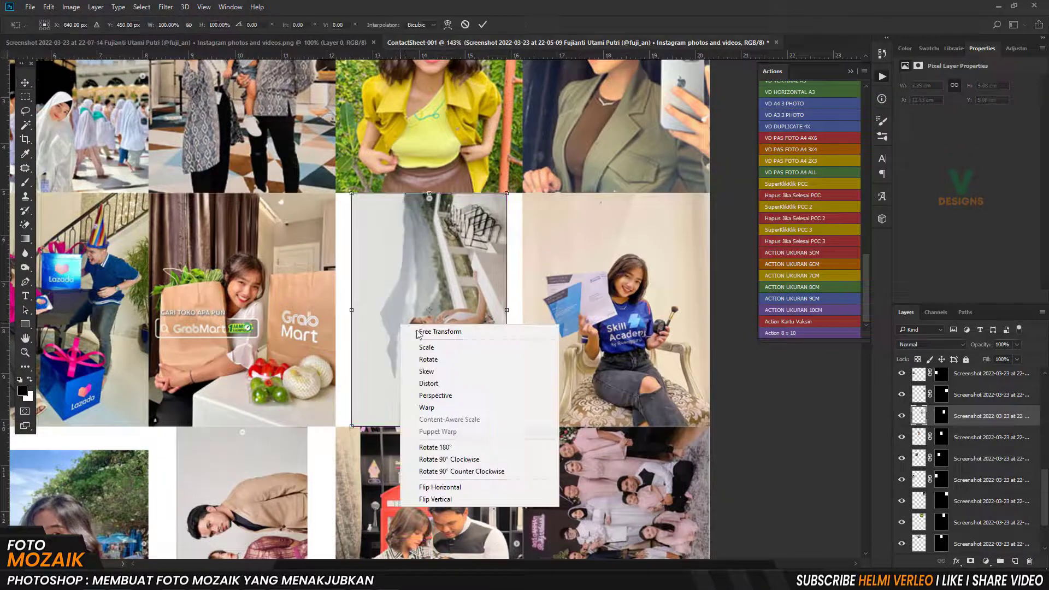
pyautogui.click(444, 474)
pyautogui.rightClick(472, 284)
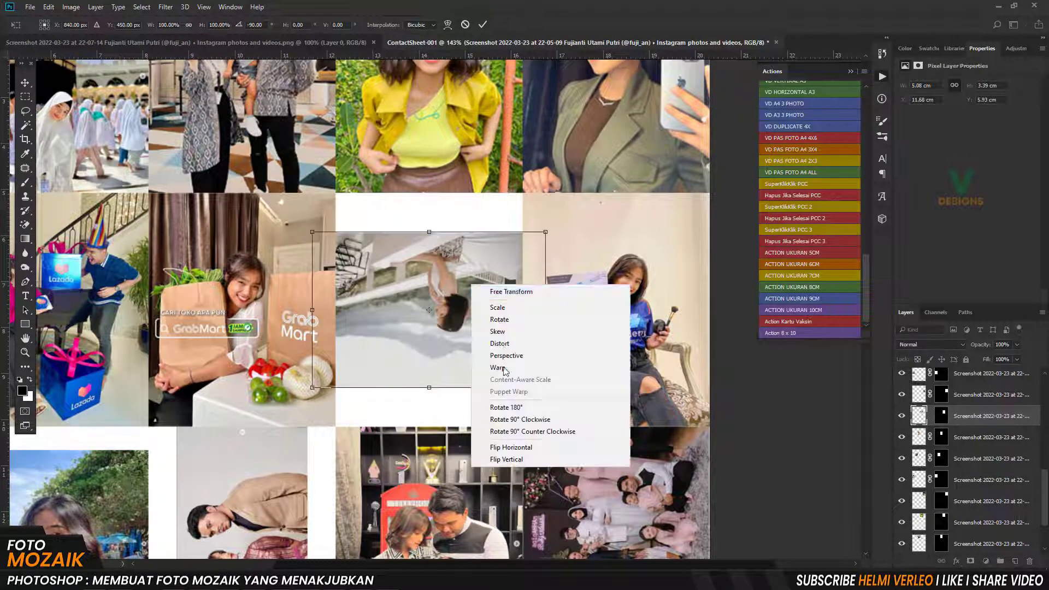
pyautogui.click(507, 407)
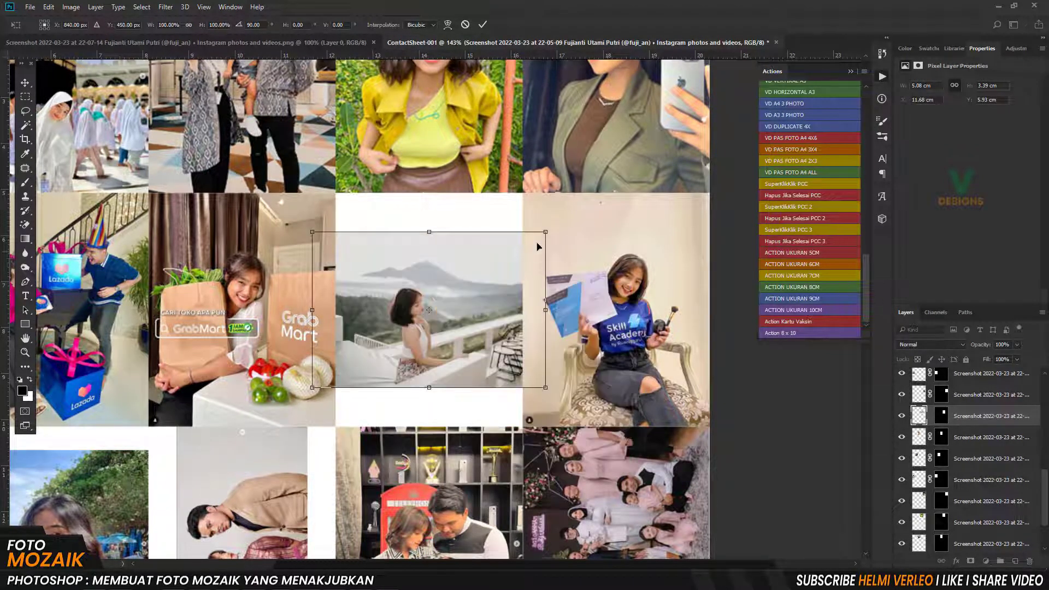
pyautogui.moveTo(545, 232)
pyautogui.mouseDown()
pyautogui.moveTo(582, 166)
pyautogui.moveTo(583, 195)
pyautogui.mouseUp()
pyautogui.press('Return')
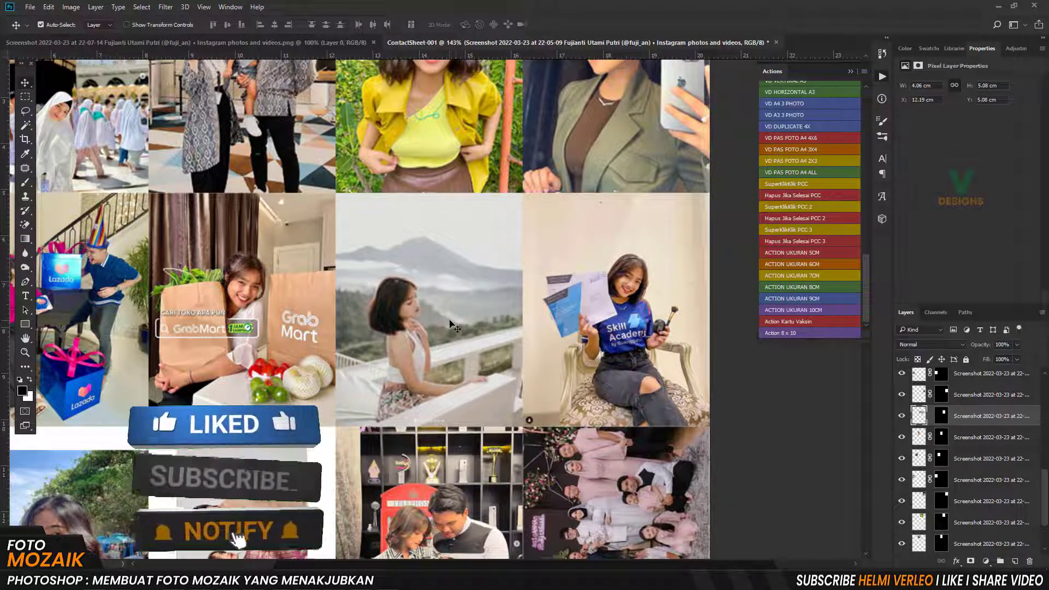
pyautogui.moveTo(452, 322); pyautogui.dragTo(480, 299)
# - Unlink the F photo from its mask and enlarge it to fill its tile
pyautogui.click(978, 395)
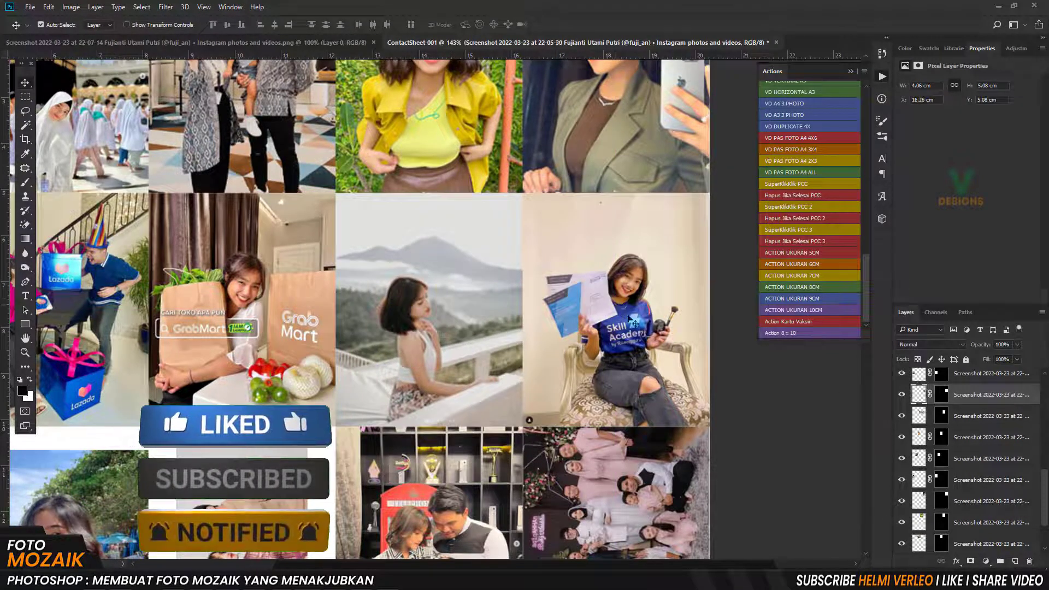
pyautogui.scroll(-3, 429, 305)
pyautogui.scroll(-1, 429, 304)
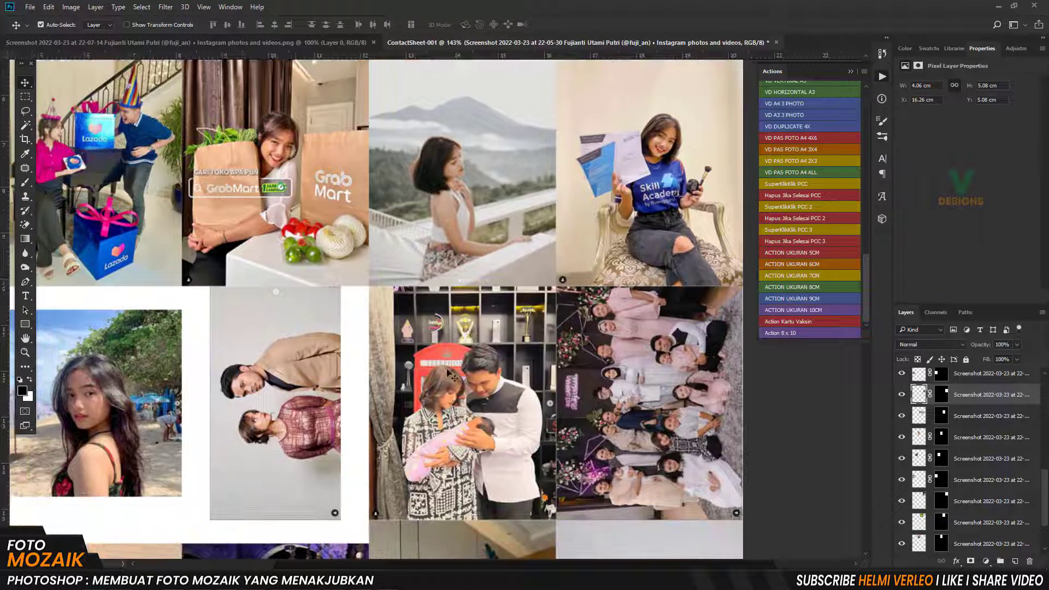
pyautogui.scroll(-2, 429, 305)
pyautogui.scroll(-2, 429, 305)
pyautogui.scroll(2, 219, 316)
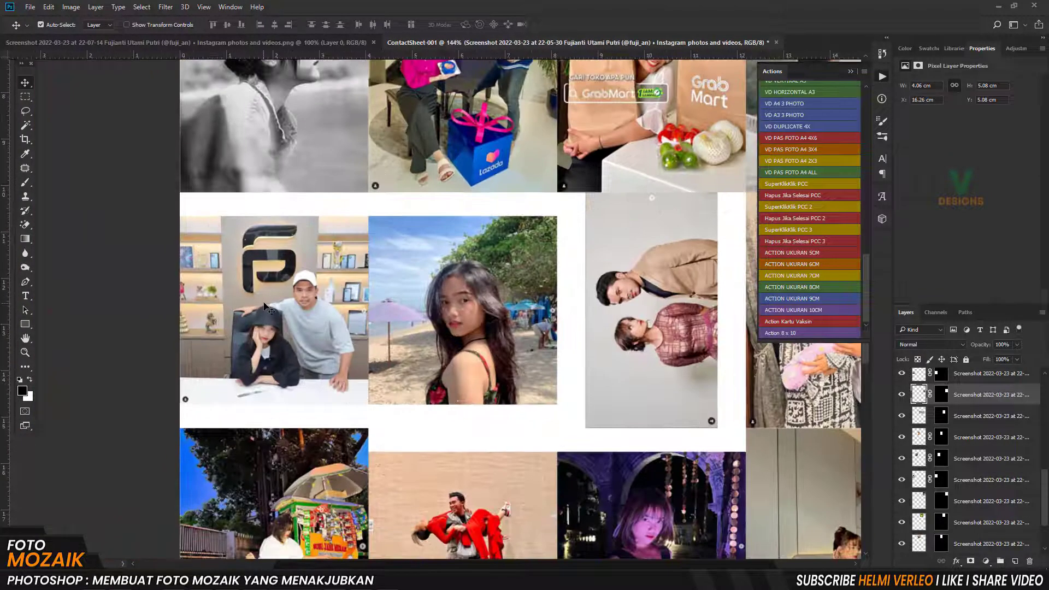
pyautogui.click(243, 315)
pyautogui.click(931, 378)
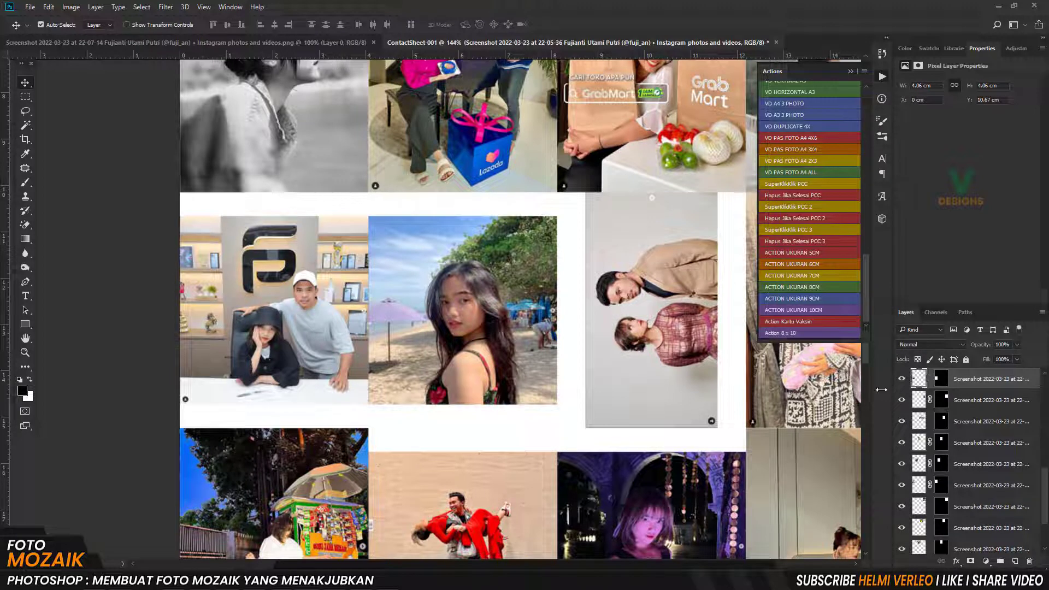
pyautogui.hotkey('ctrl', 't')
pyautogui.moveTo(367, 216); pyautogui.dragTo(387, 184)
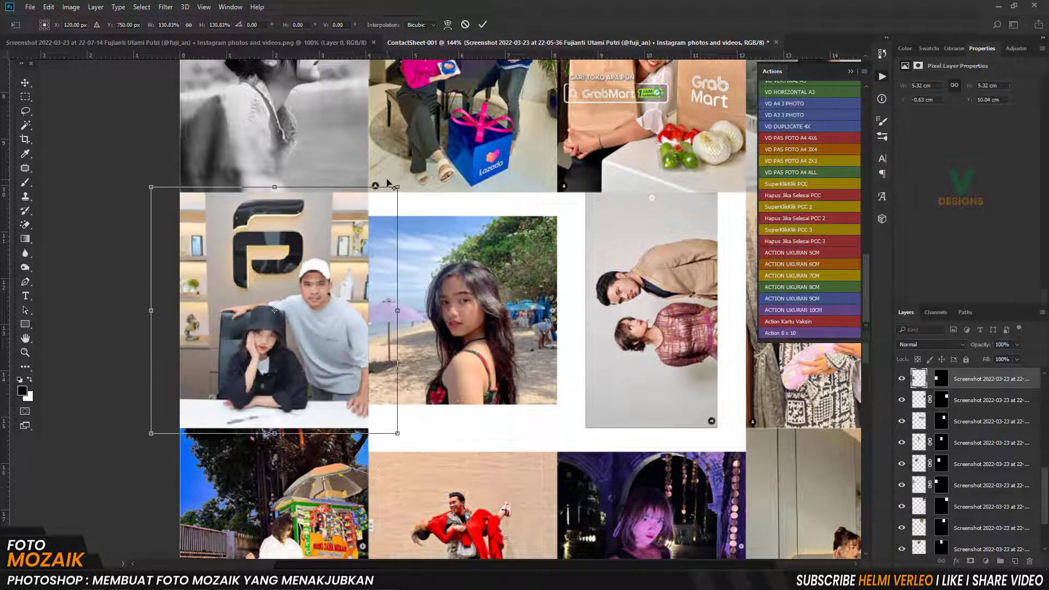
pyautogui.press('Return')
# - Unlink the beach photo from its mask and enlarge it to fill its tile
pyautogui.click(443, 283)
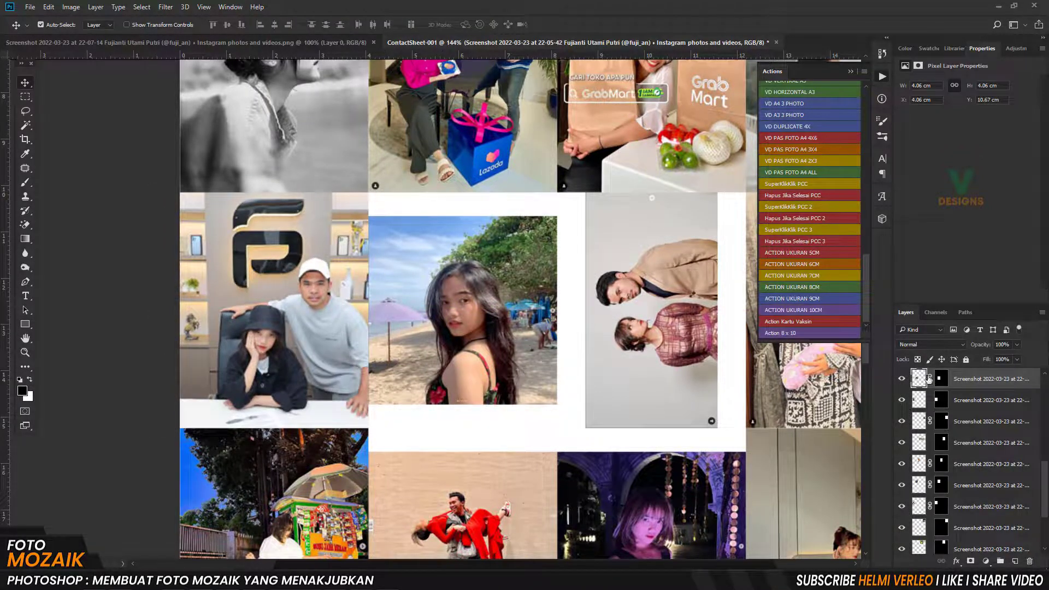
pyautogui.click(930, 378)
pyautogui.hotkey('ctrl', 't')
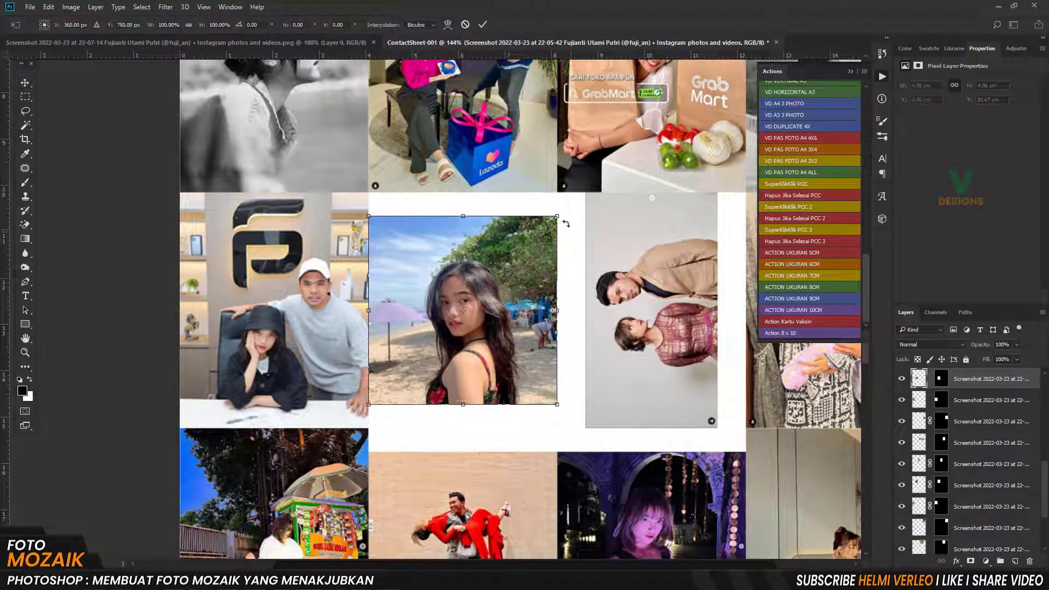
pyautogui.moveTo(557, 216); pyautogui.dragTo(574, 182)
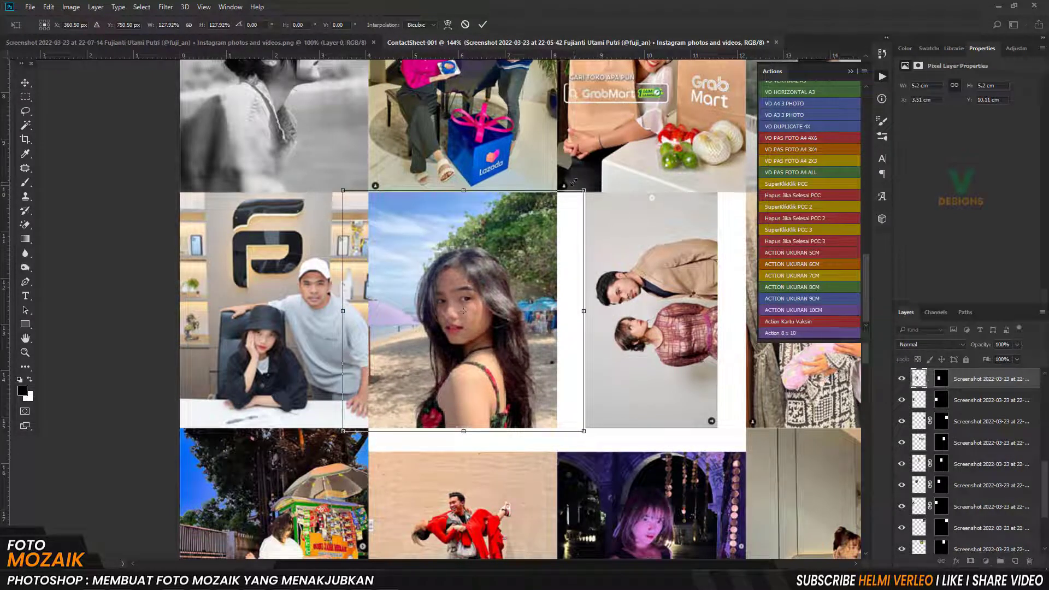
pyautogui.press('Return')
# - Rotate the couple photo 90° clockwise and enlarge it to fill its tile
pyautogui.hscroll(5, 464, 306)
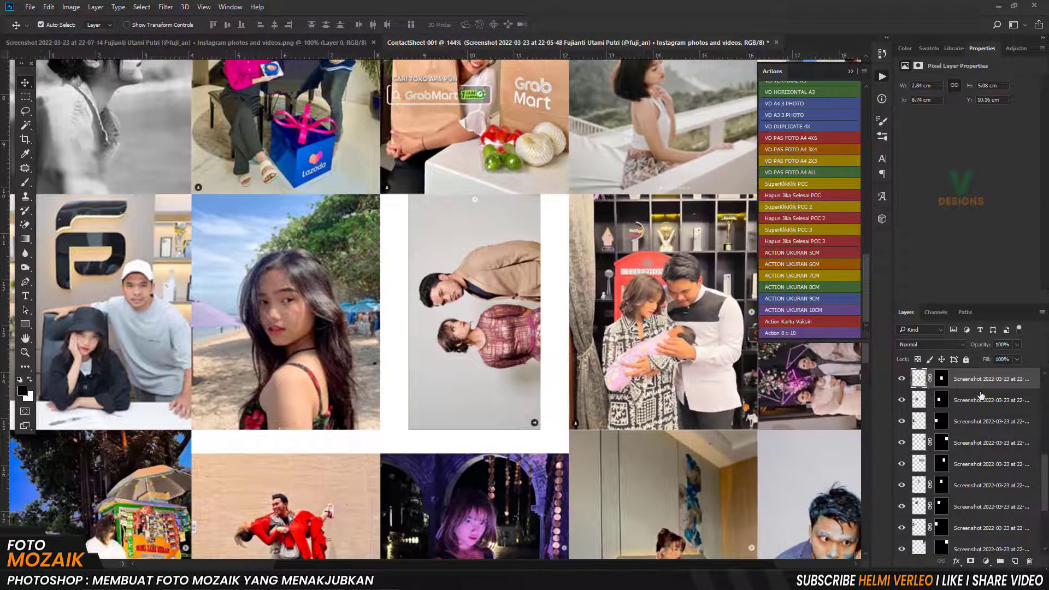
pyautogui.hotkey('ctrl', 't')
pyautogui.rightClick(456, 339)
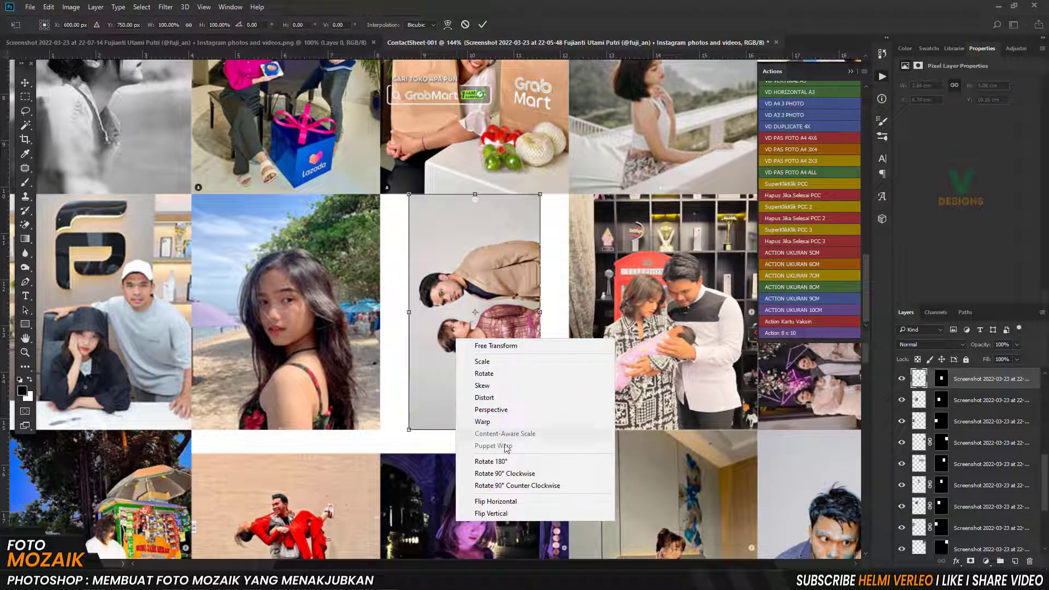
pyautogui.click(504, 475)
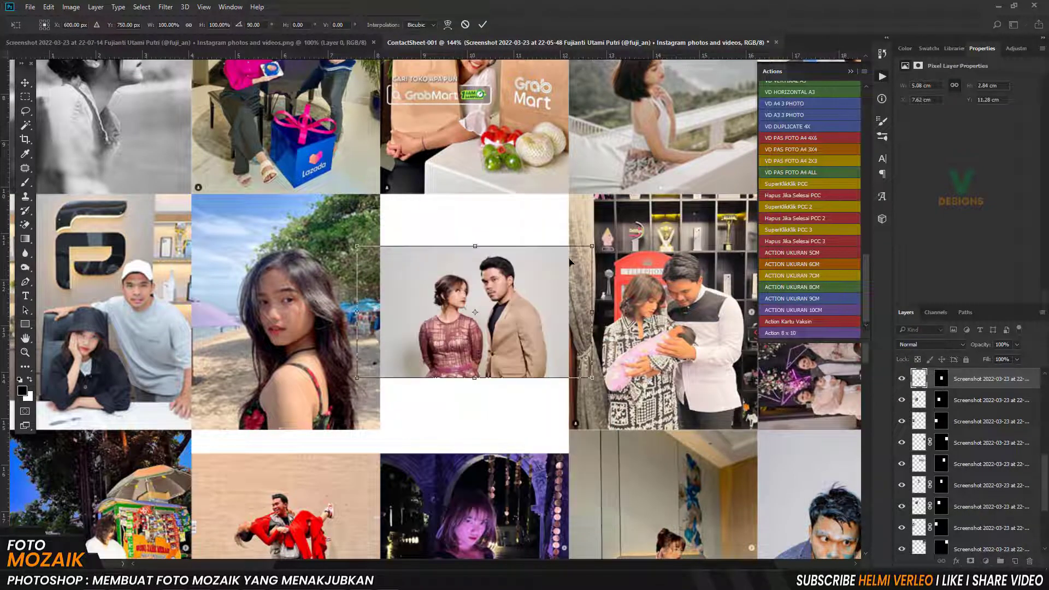
pyautogui.moveTo(590, 245); pyautogui.dragTo(678, 159)
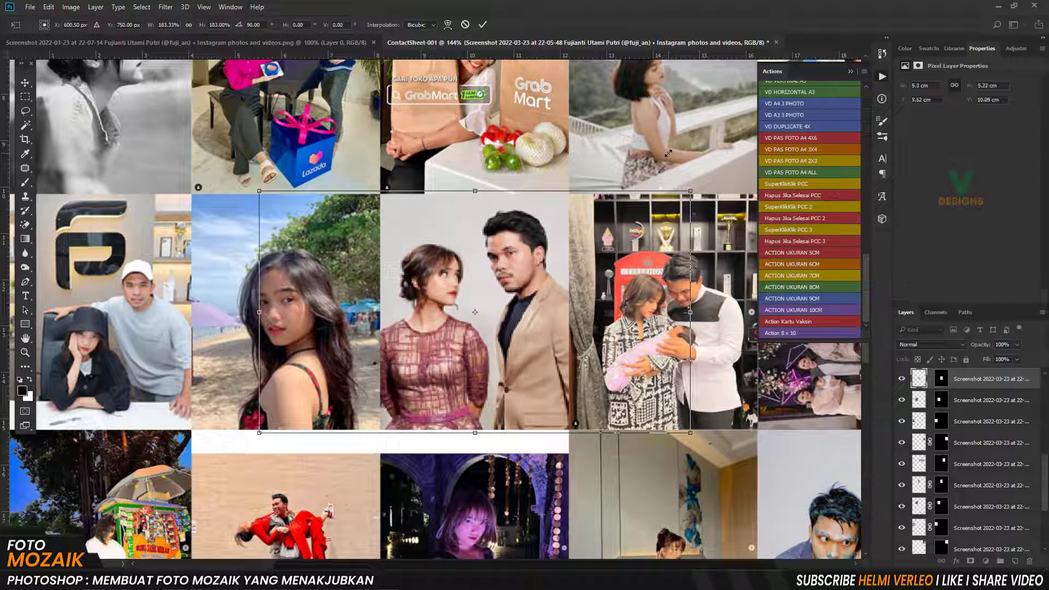
pyautogui.press('Return')
# - Unlink the red-outfit photo from its mask and enlarge it to fill its tile
pyautogui.scroll(-3, 667, 154)
pyautogui.scroll(-2, 546, 246)
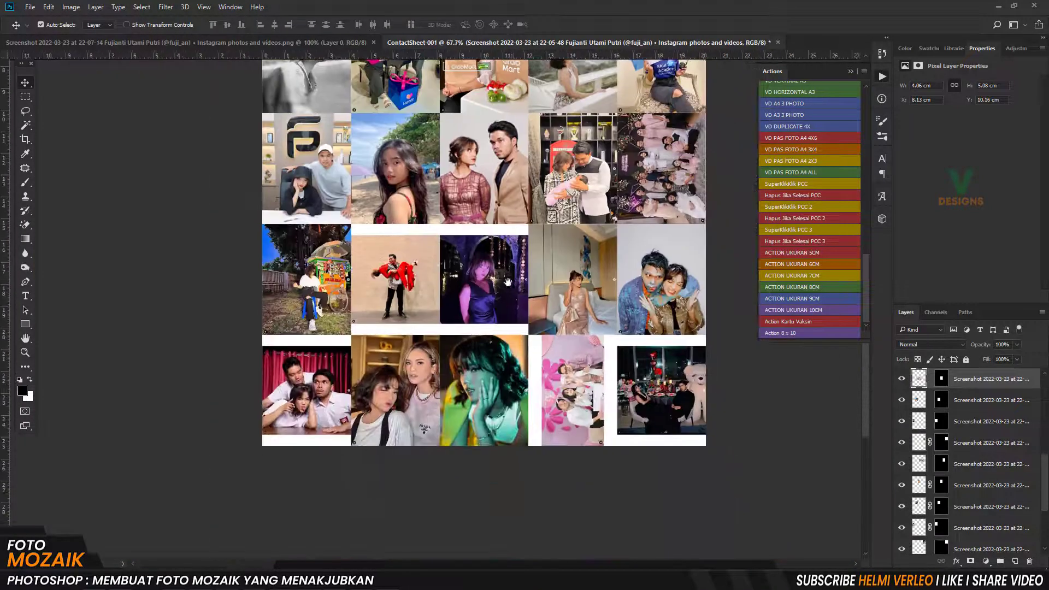
pyautogui.scroll(2, 404, 293)
pyautogui.scroll(1, 404, 293)
pyautogui.scroll(2, 401, 279)
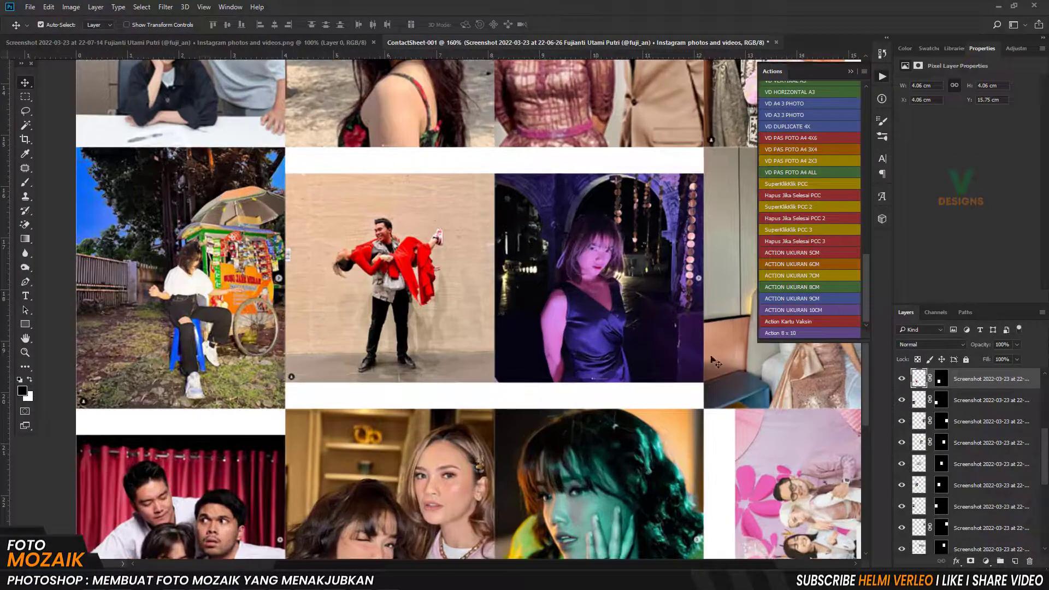
pyautogui.click(930, 378)
pyautogui.hotkey('ctrl', 't')
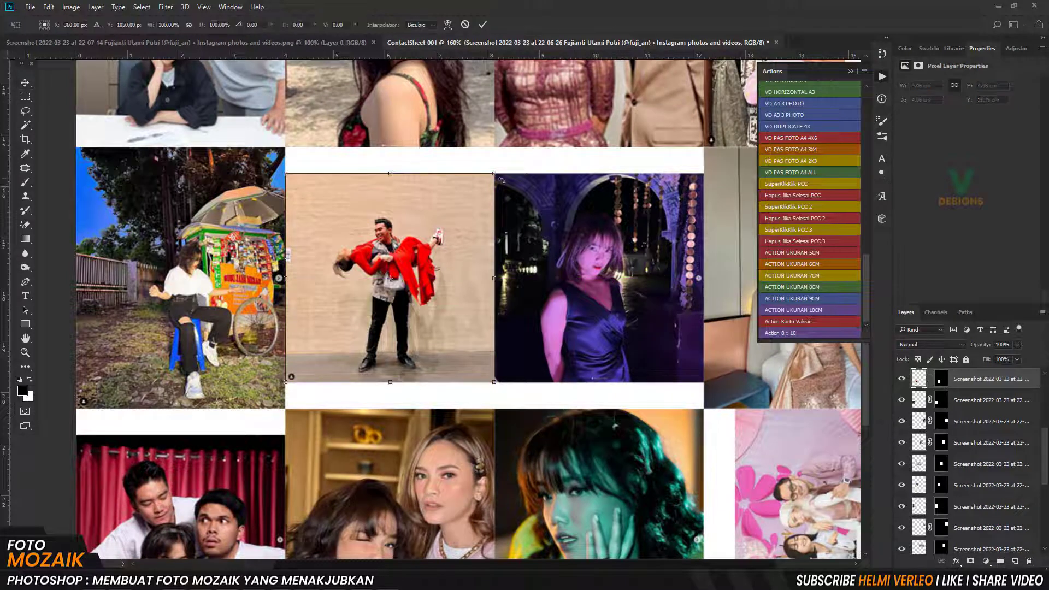
pyautogui.moveTo(495, 174); pyautogui.dragTo(525, 136)
pyautogui.press('Return')
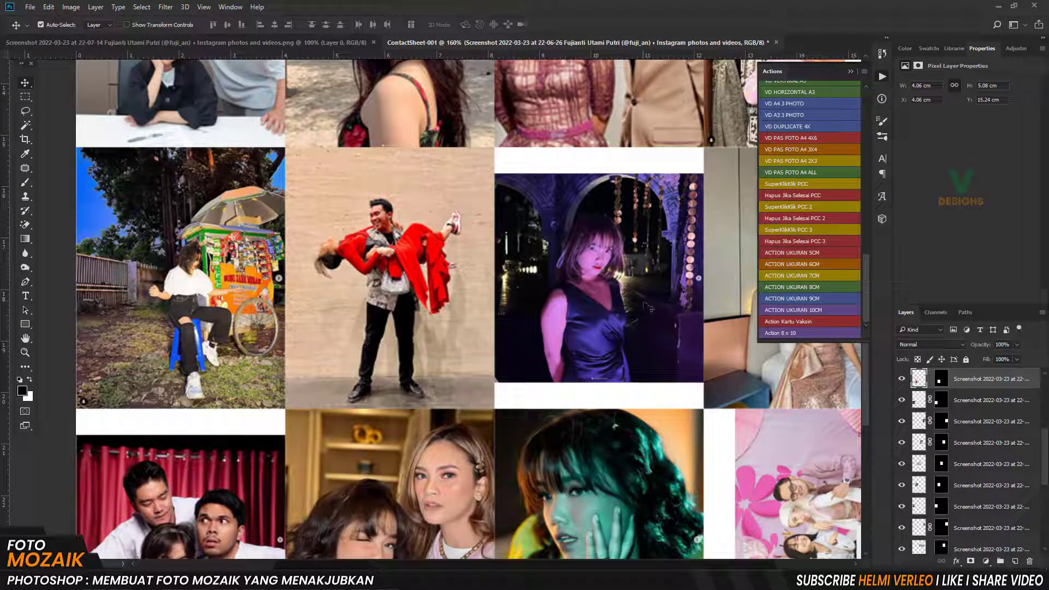
# - Enlarge the purple-dress photo to fill its tile
pyautogui.hotkey('ctrl', 't')
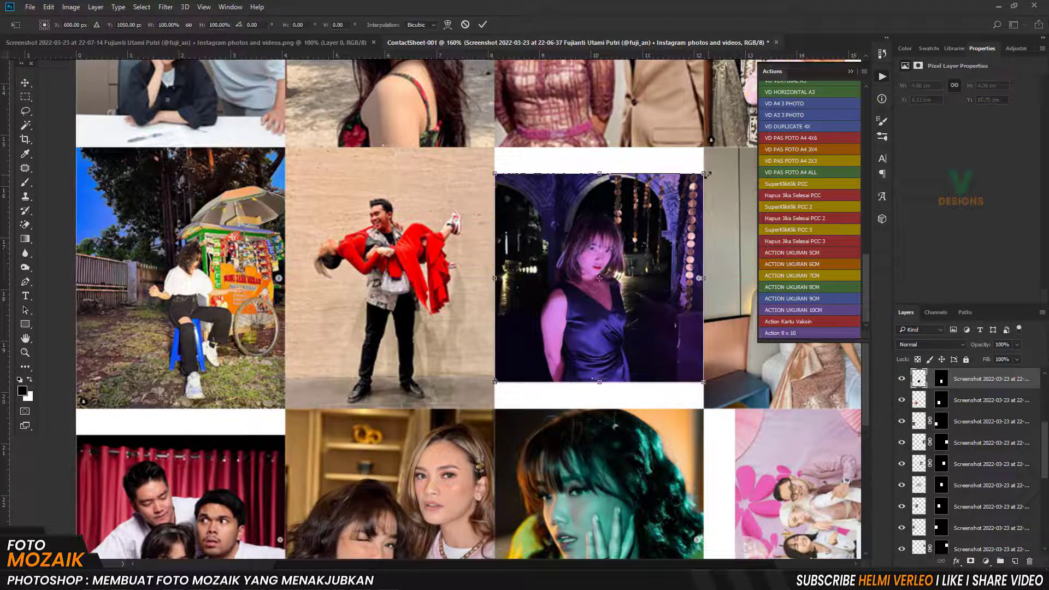
pyautogui.moveTo(725, 155); pyautogui.dragTo(733, 141)
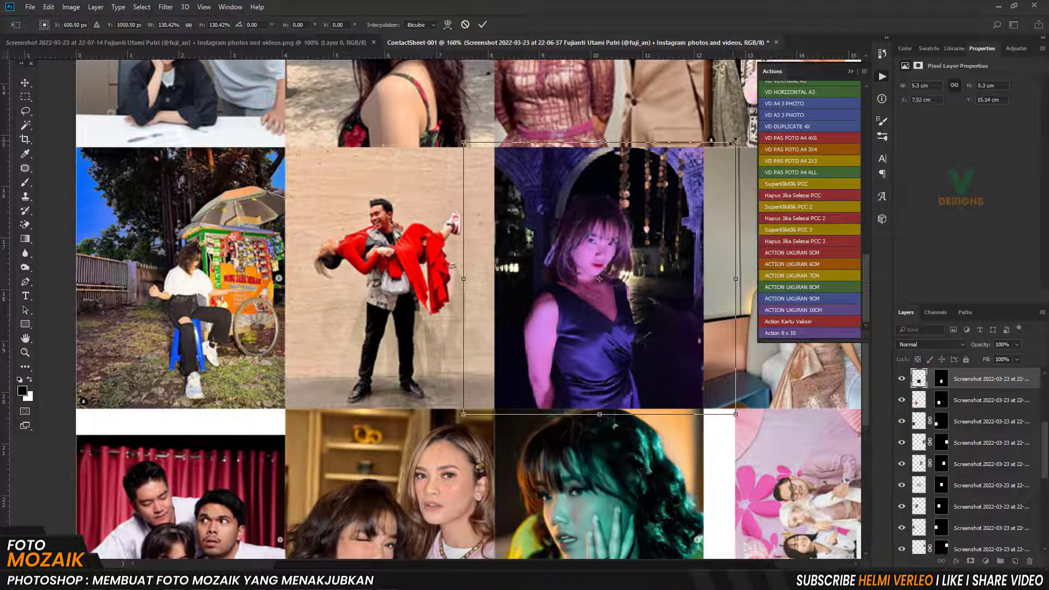
pyautogui.press('Return')
pyautogui.scroll(-2, 272, 300)
pyautogui.scroll(-2, 272, 300)
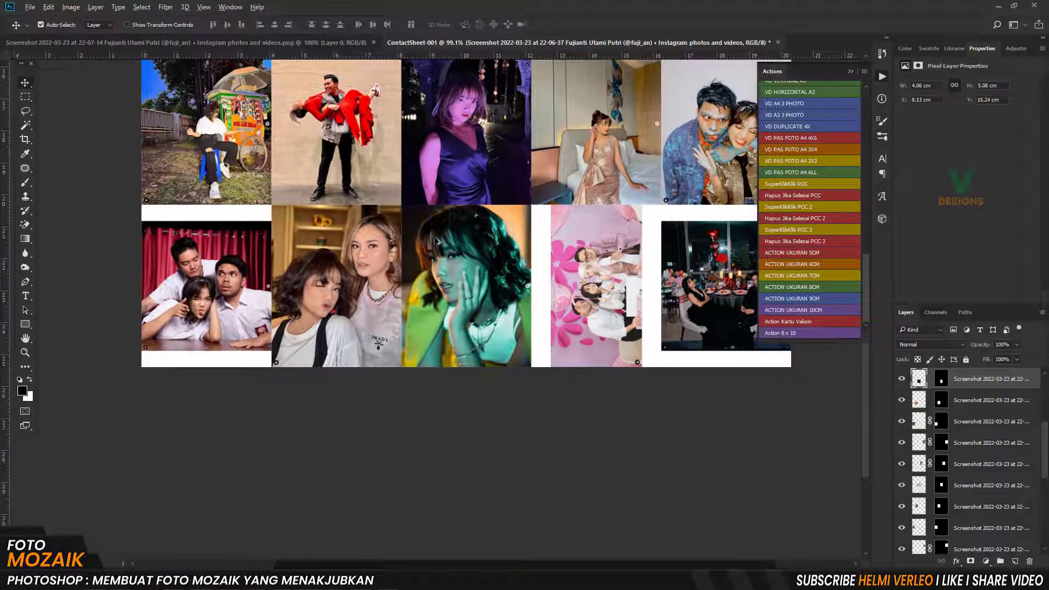
pyautogui.scroll(-1, 272, 300)
pyautogui.scroll(2, 207, 273)
pyautogui.scroll(2, 208, 273)
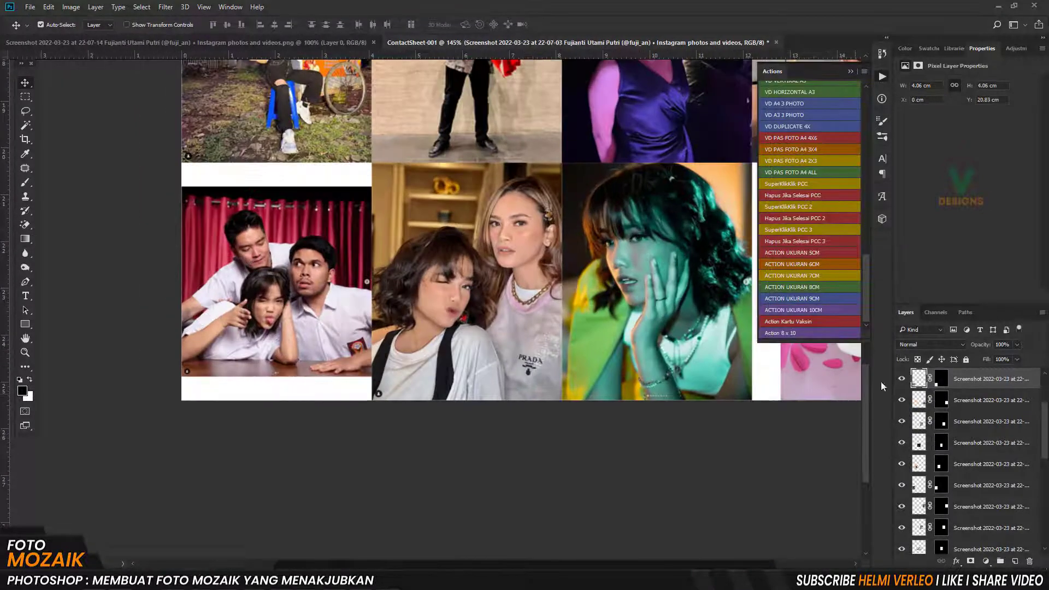
# - Enlarge the classroom photo to fill its cell
pyautogui.hotkey('ctrl', 't')
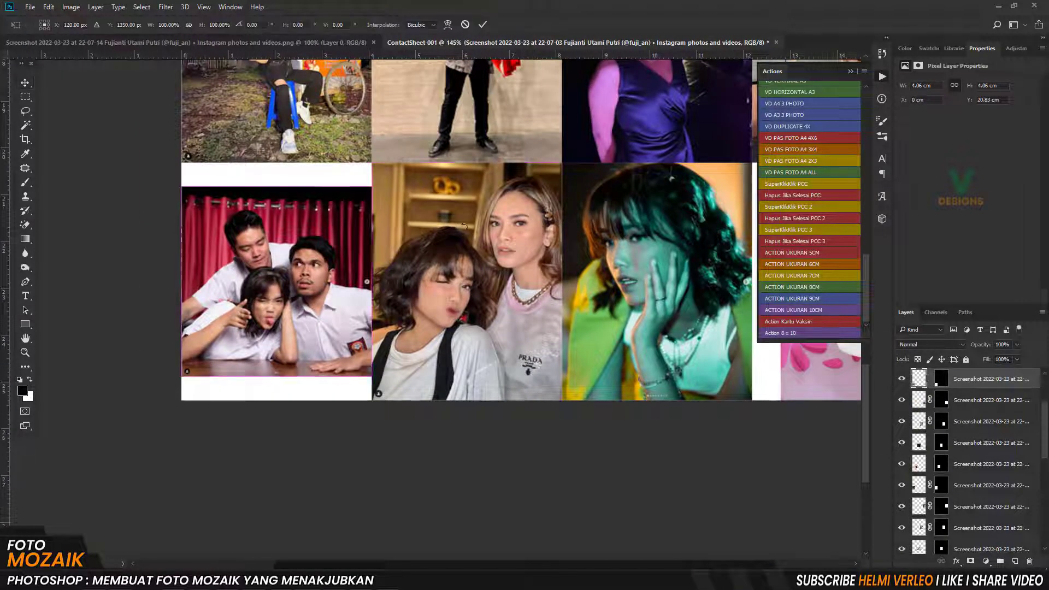
pyautogui.moveTo(371, 187); pyautogui.dragTo(387, 151)
pyautogui.press('Return')
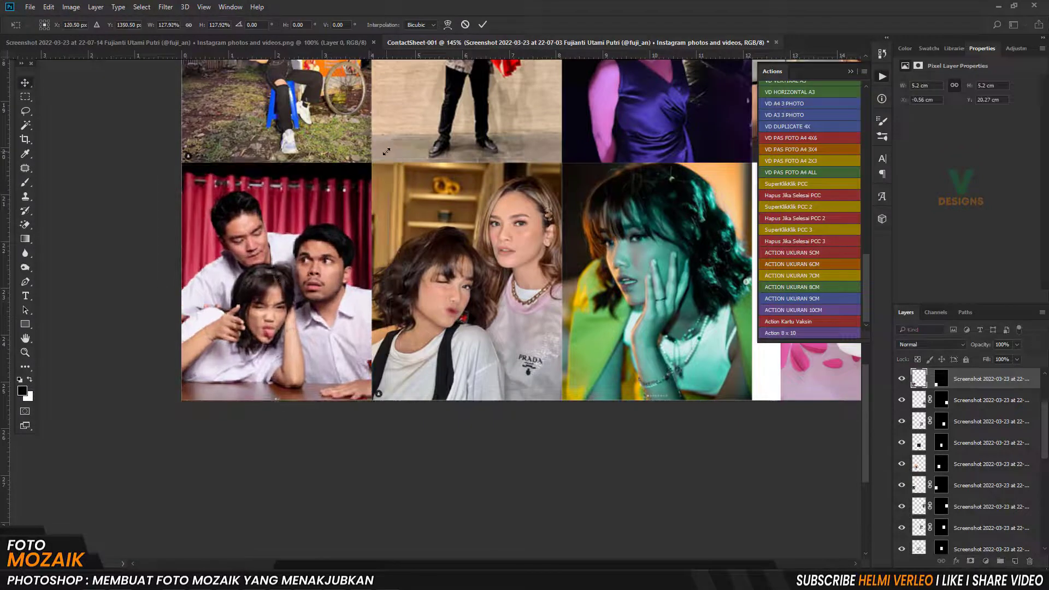
pyautogui.hscroll(5, 662, 310)
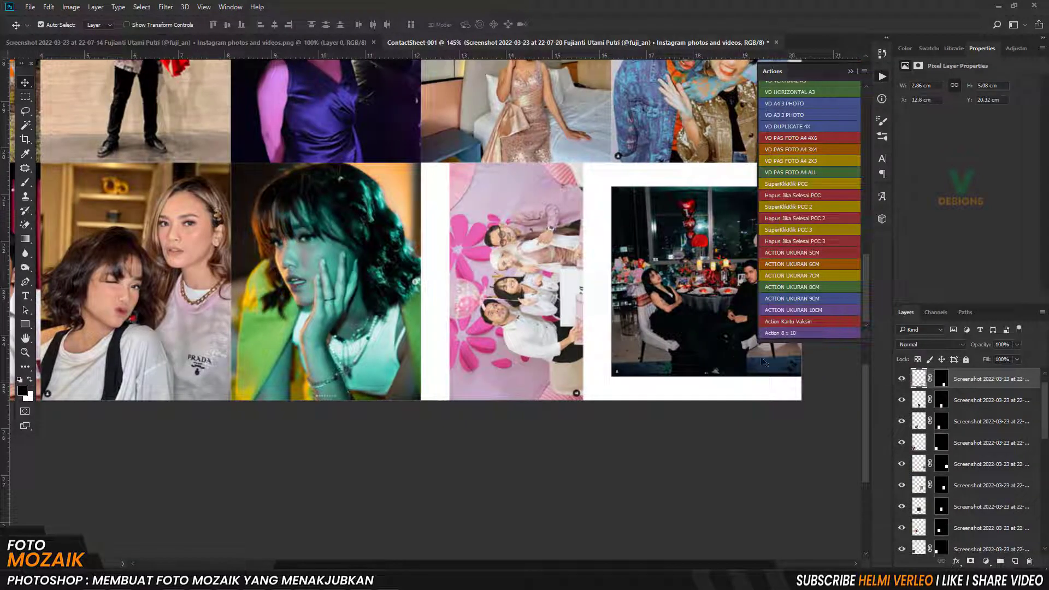
# - Rotate the pink party photo to landscape and enlarge it to fill its cell
pyautogui.hotkey('ctrl', 't')
pyautogui.rightClick(524, 255)
pyautogui.click(603, 389)
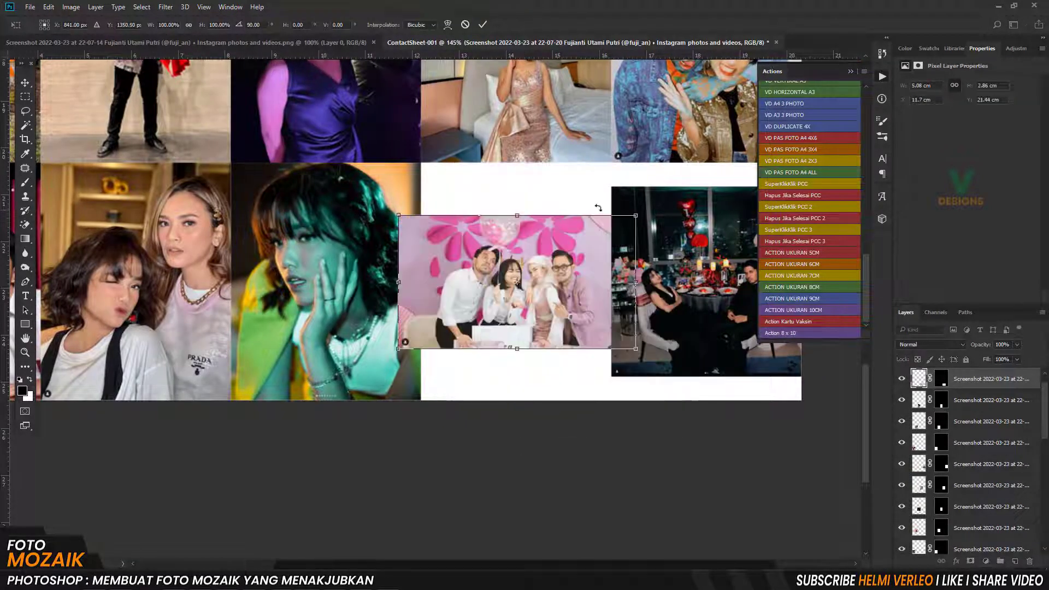
pyautogui.moveTo(617, 216); pyautogui.dragTo(700, 170)
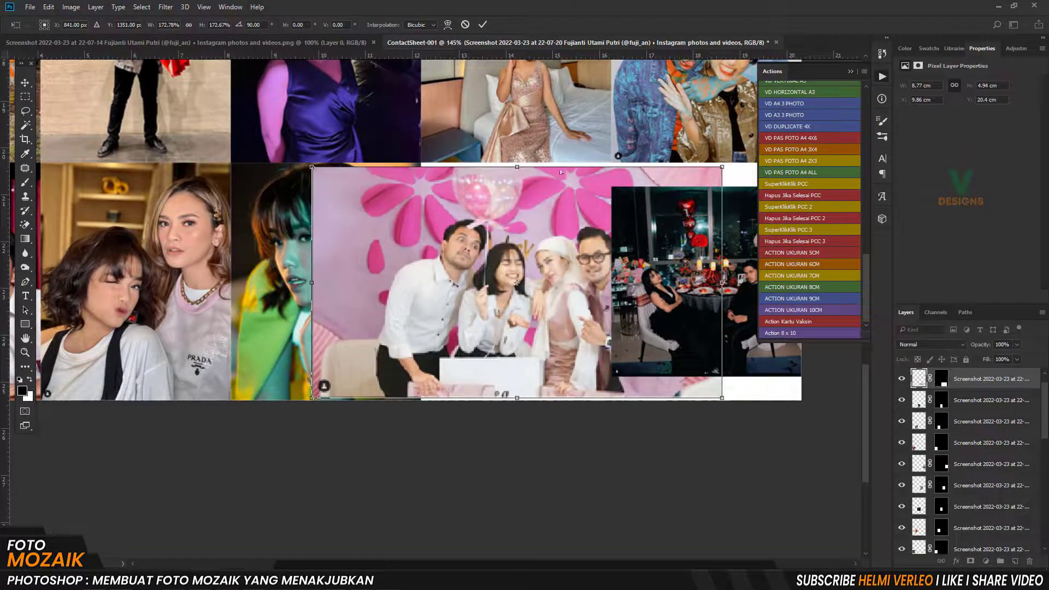
pyautogui.hotkey('ctrl', 'z')
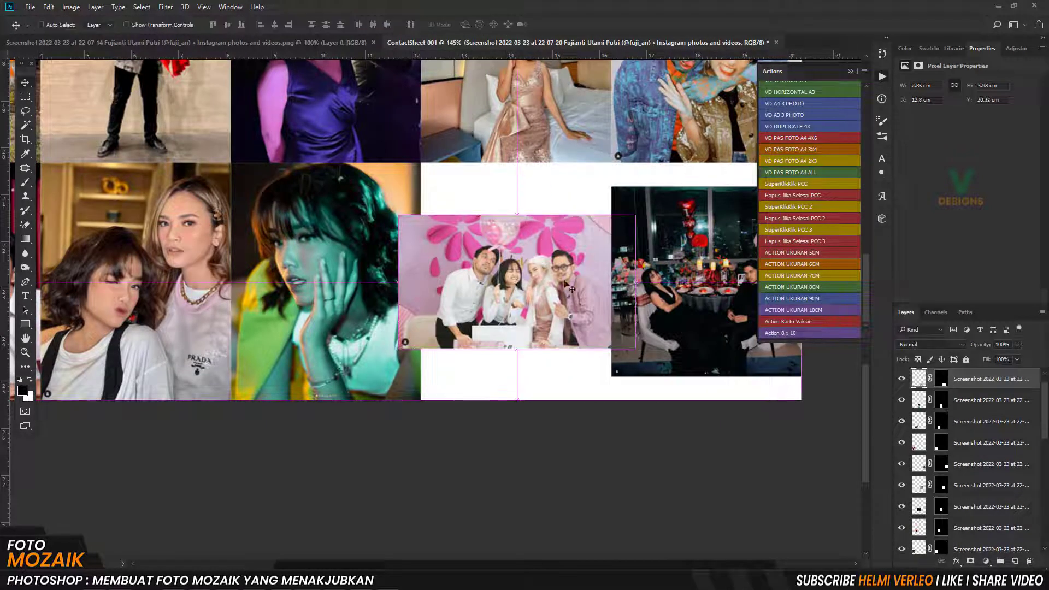
pyautogui.click(483, 26)
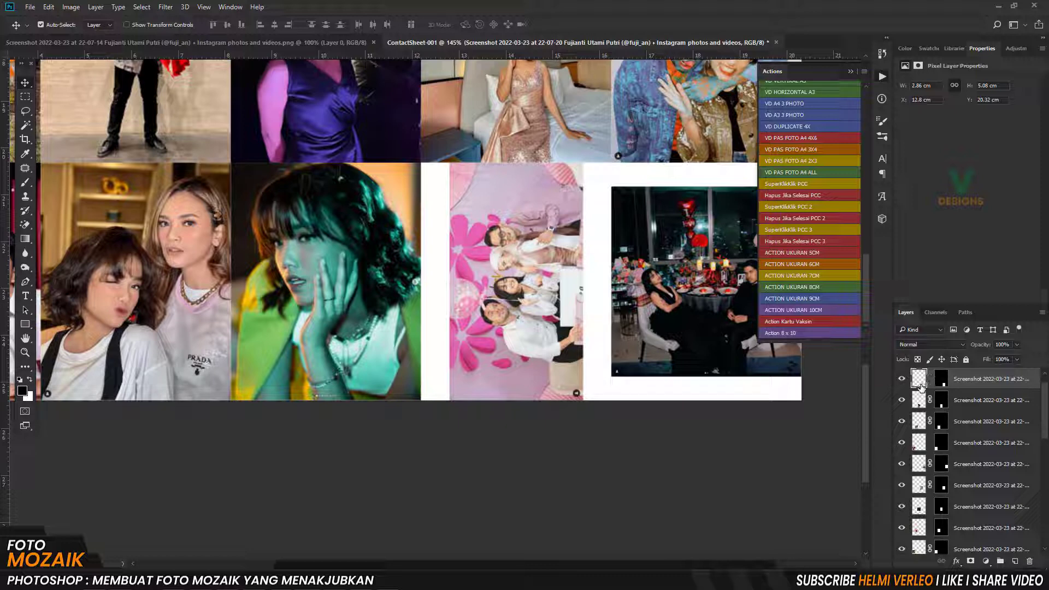
pyautogui.hotkey('ctrl', 't')
pyautogui.rightClick(517, 251)
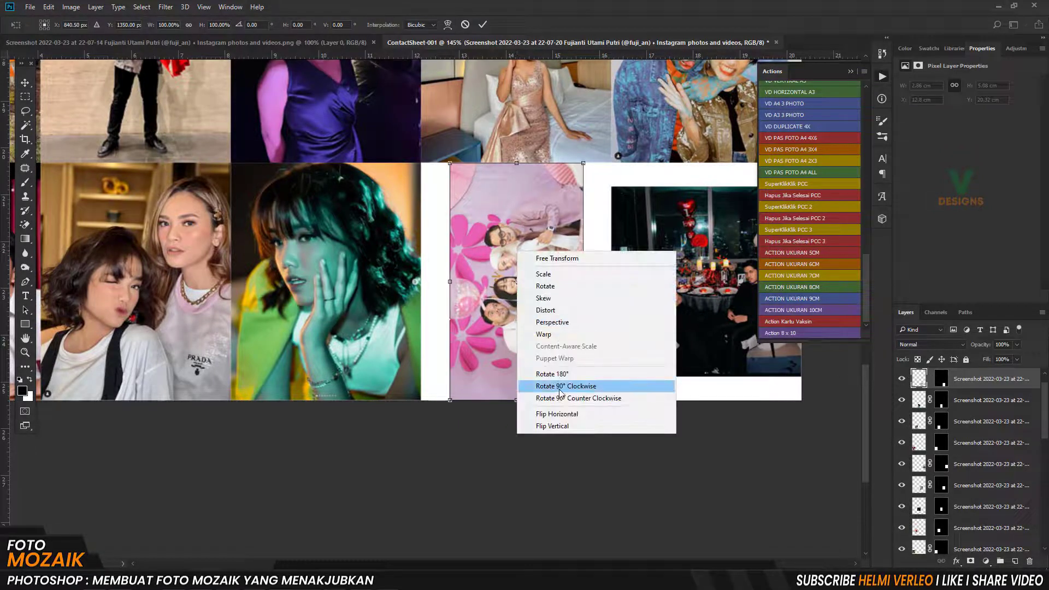
pyautogui.click(559, 386)
pyautogui.moveTo(636, 216); pyautogui.dragTo(722, 147)
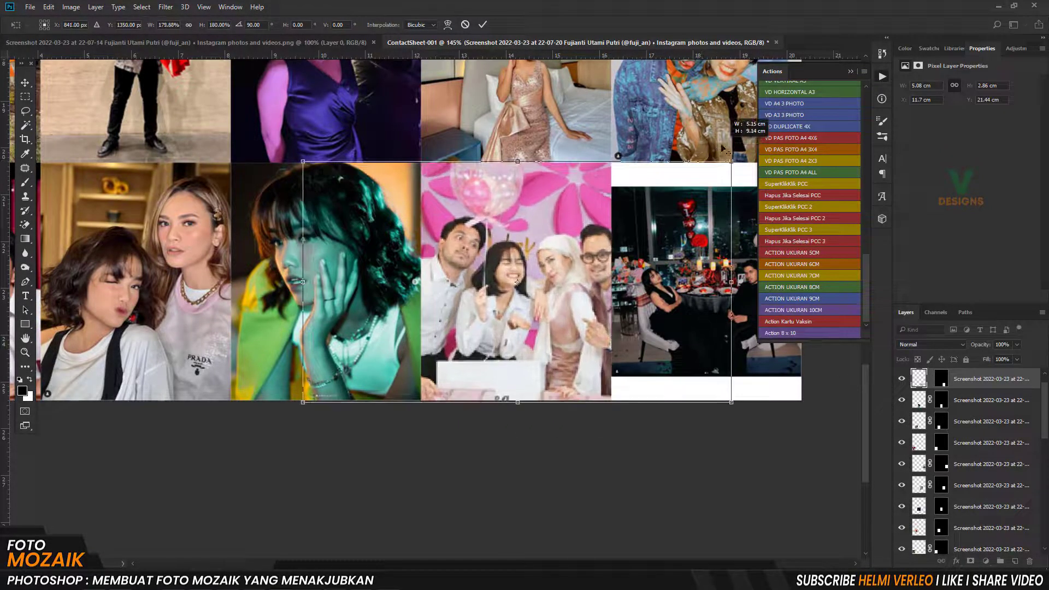
pyautogui.press('Return')
# - Enlarge the night dinner photo to fill its cell
pyautogui.hscroll(5, 432, 261)
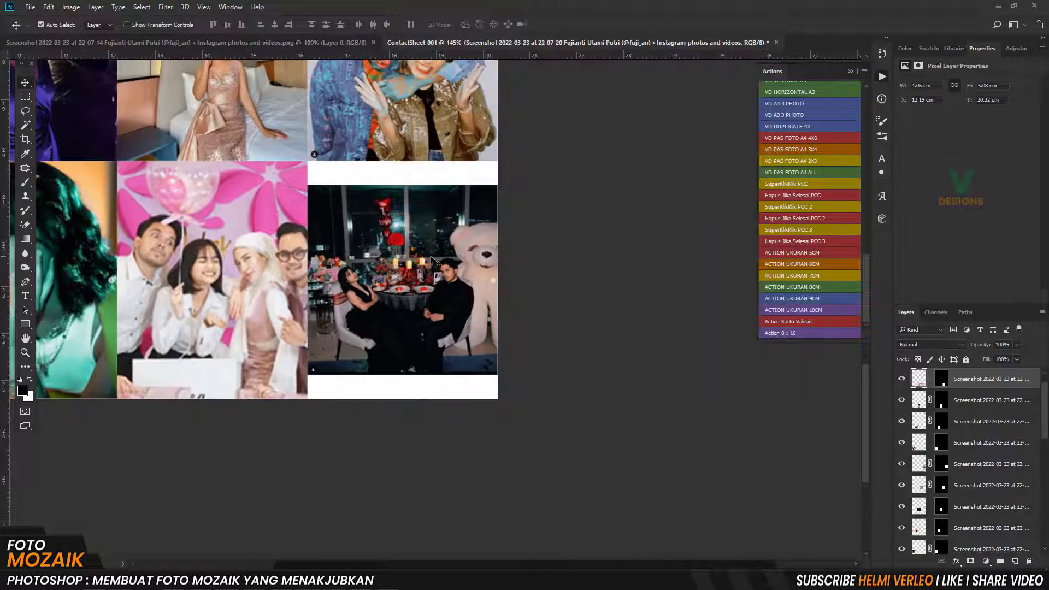
pyautogui.click(432, 261)
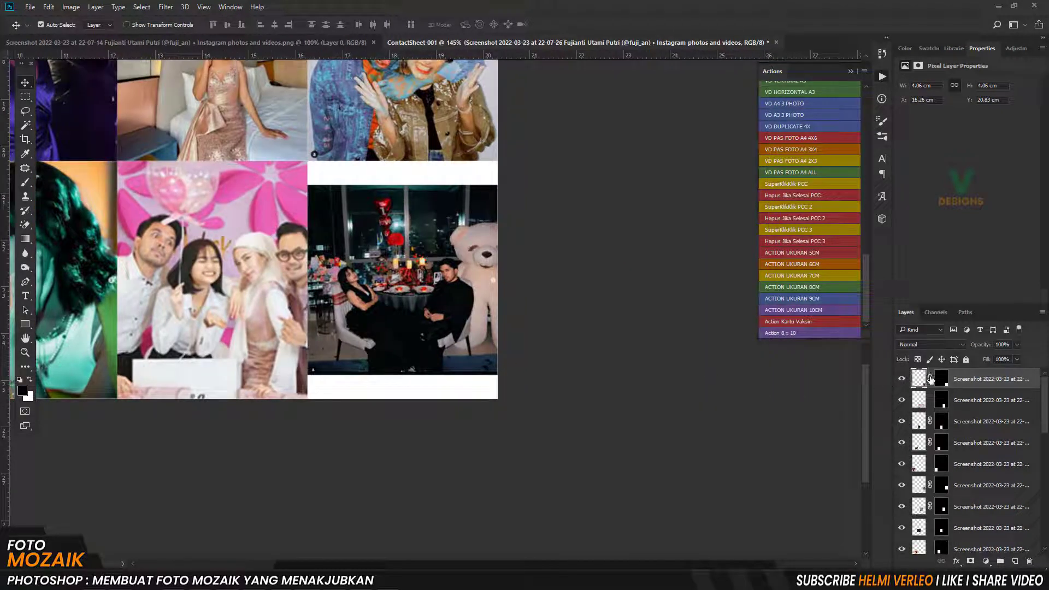
pyautogui.hotkey('ctrl', 't')
pyautogui.moveTo(497, 184); pyautogui.dragTo(525, 158)
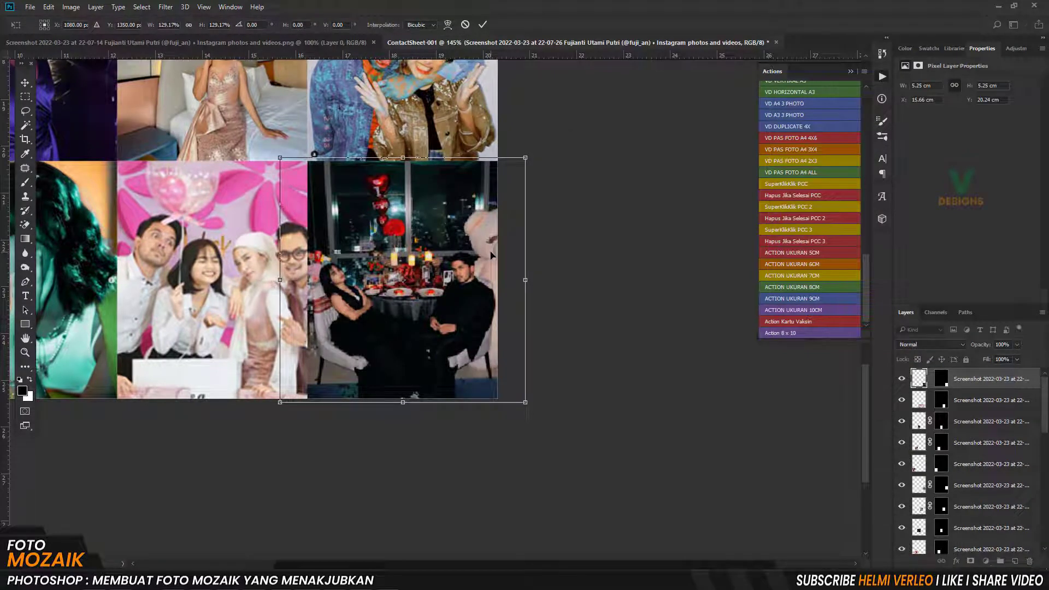
pyautogui.press('Return')
pyautogui.scroll(-2, 604, 331)
pyautogui.scroll(-2, 604, 331)
pyautogui.scroll(-2, 605, 331)
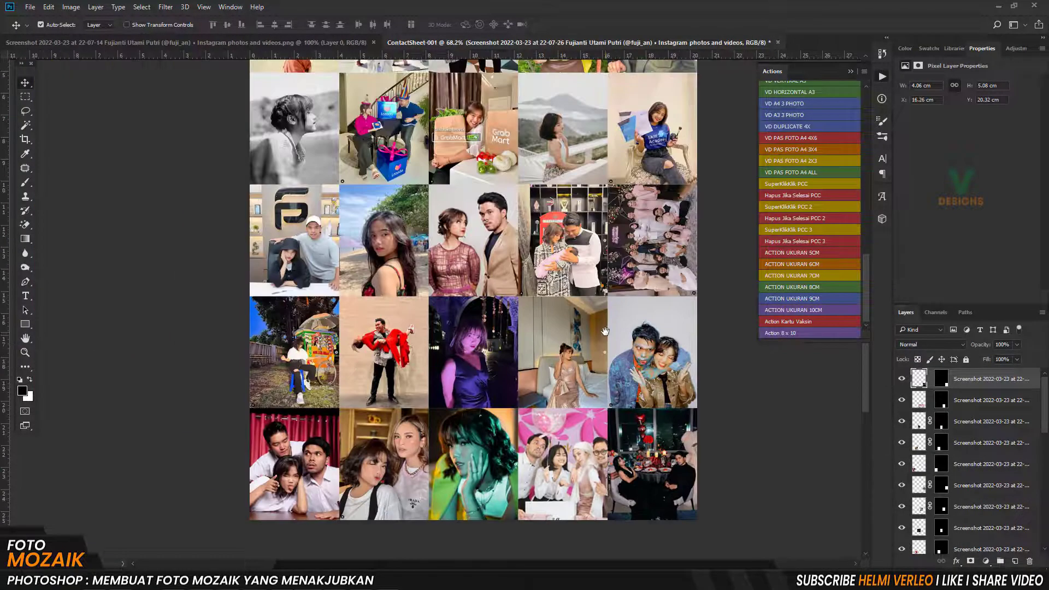
pyautogui.scroll(-1, 605, 331)
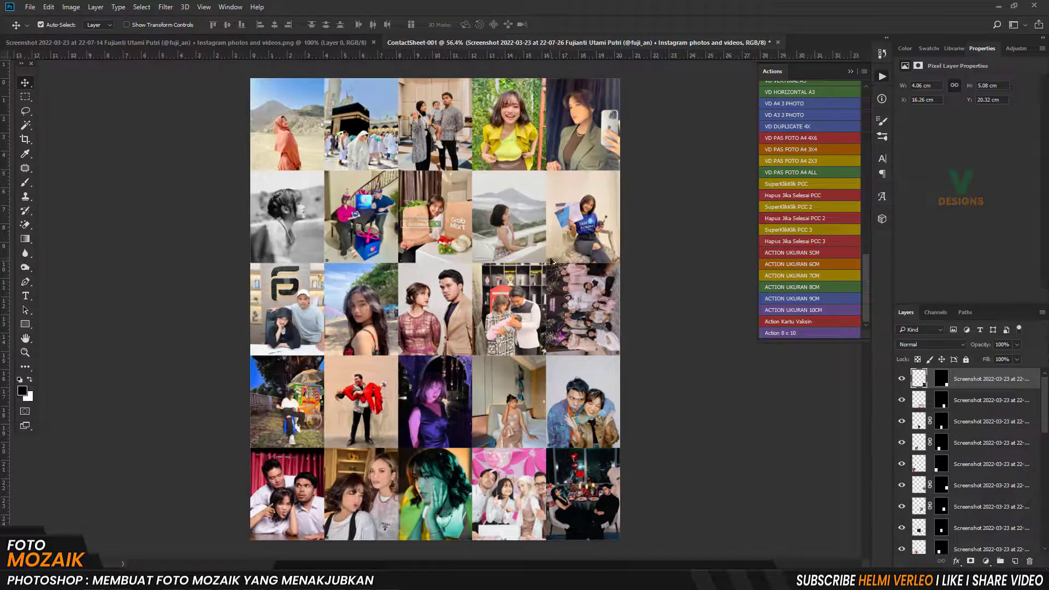
pyautogui.click(72, 7)
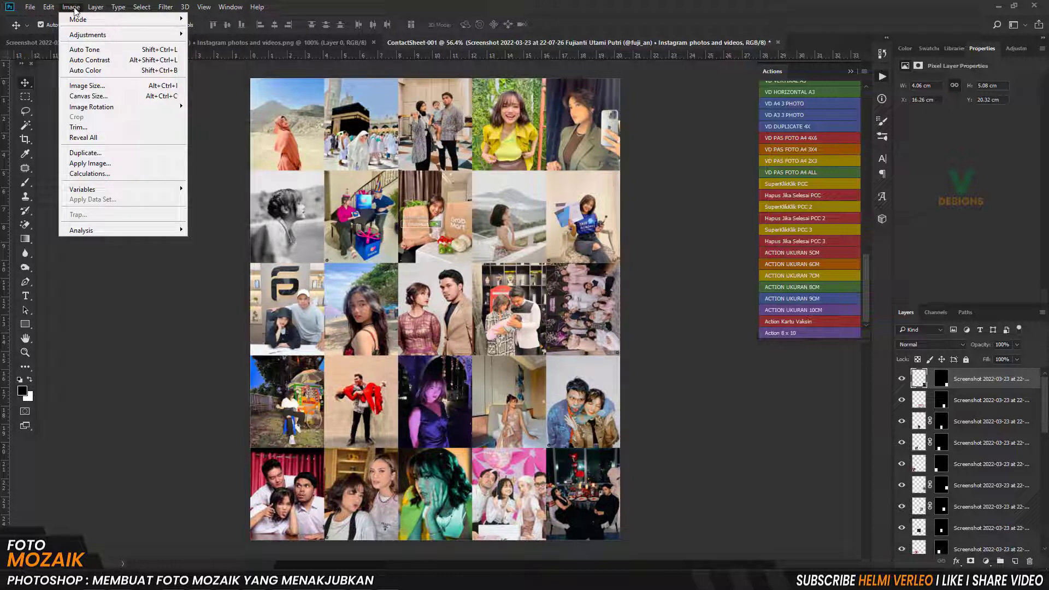
pyautogui.click(201, 316)
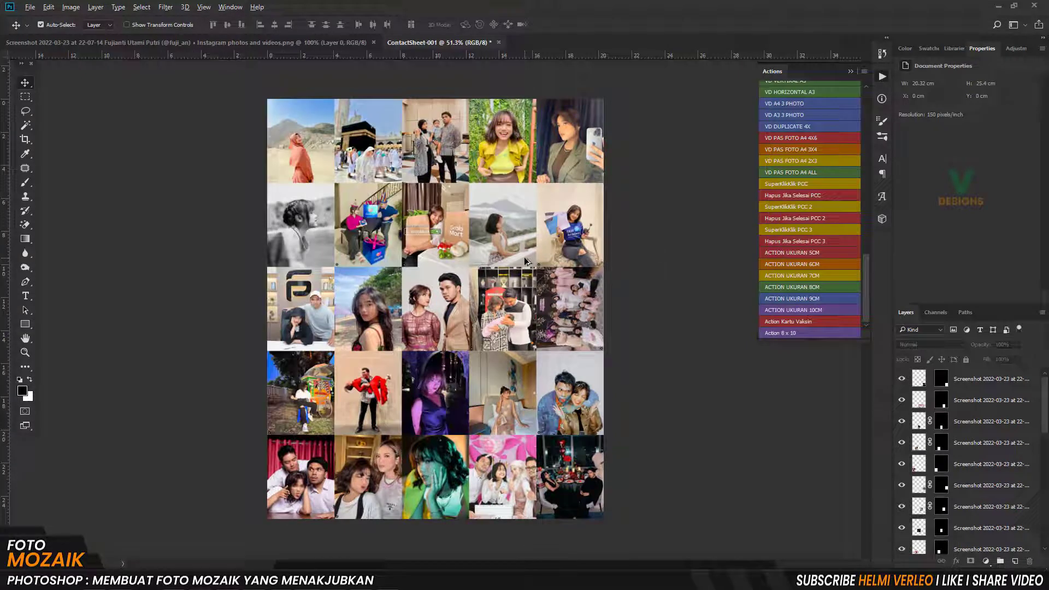
pyautogui.scroll(1, 524, 261)
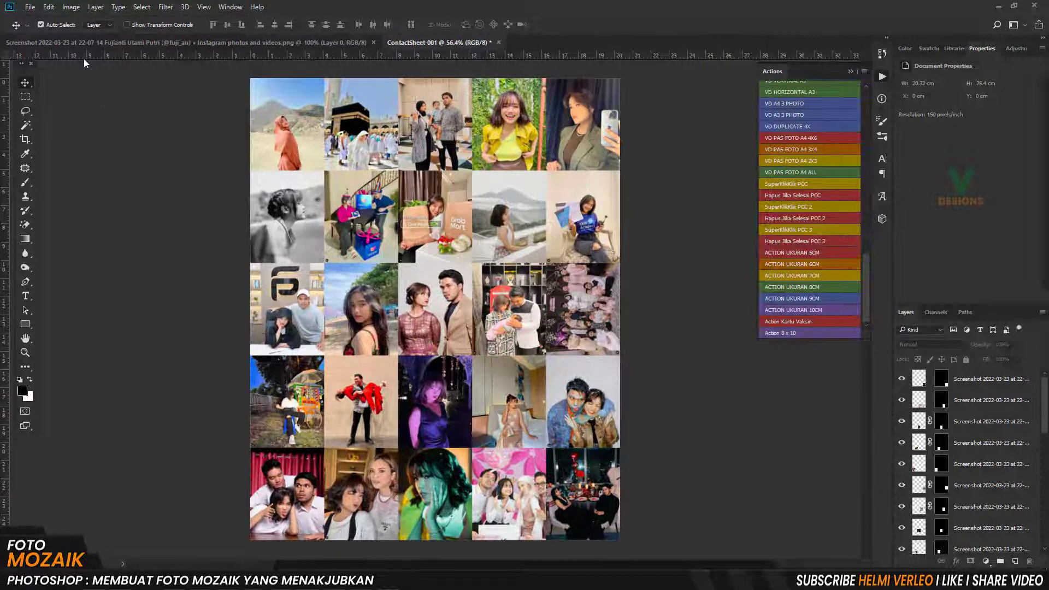
# - Define the finished collage as a new pattern with a custom mosaic name
pyautogui.click(48, 7)
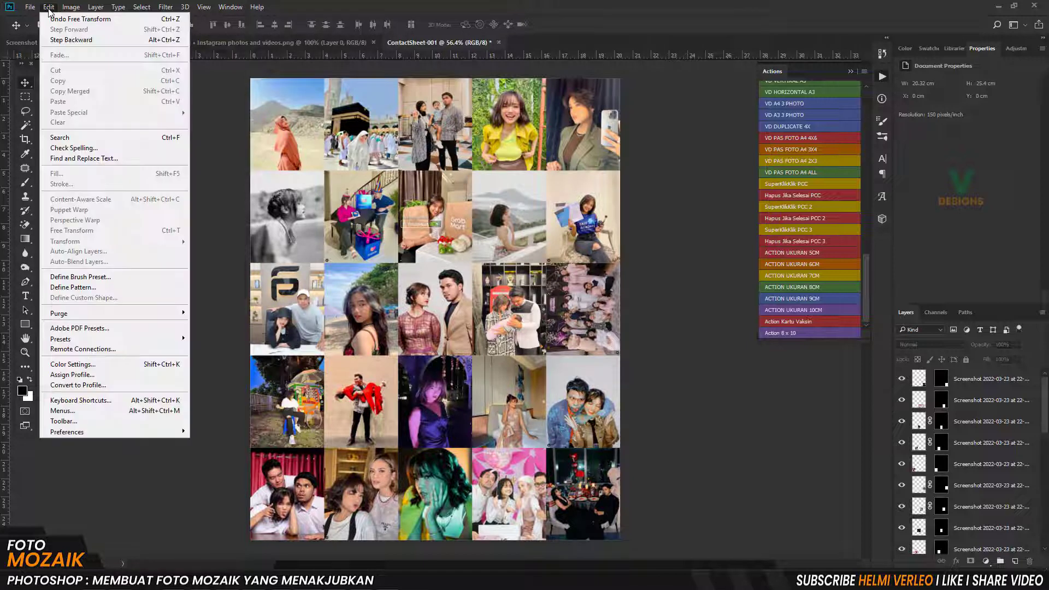
pyautogui.click(91, 289)
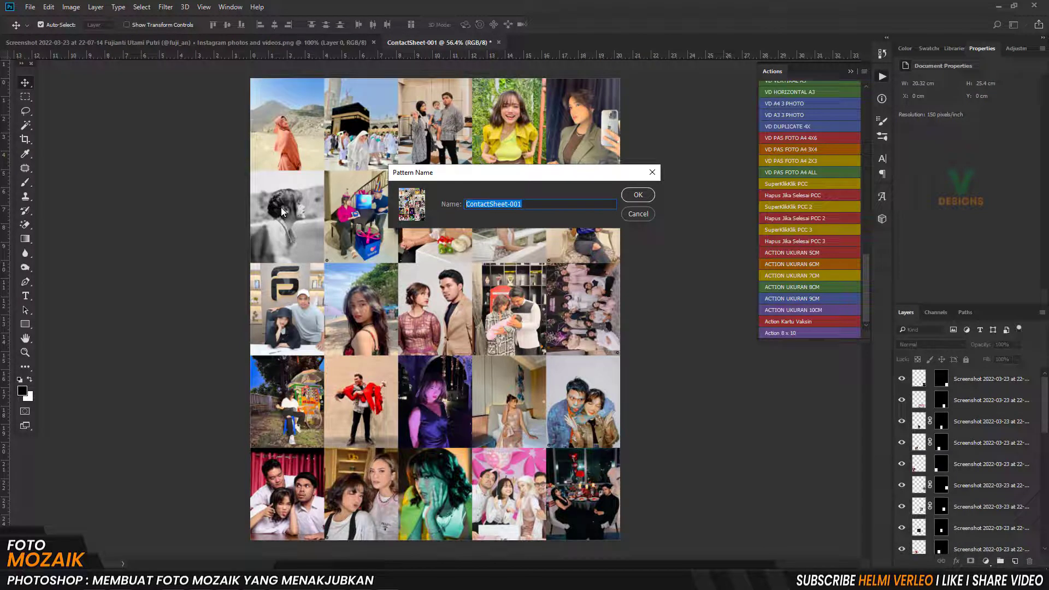
pyautogui.write('Mozaik Kak Fuji')
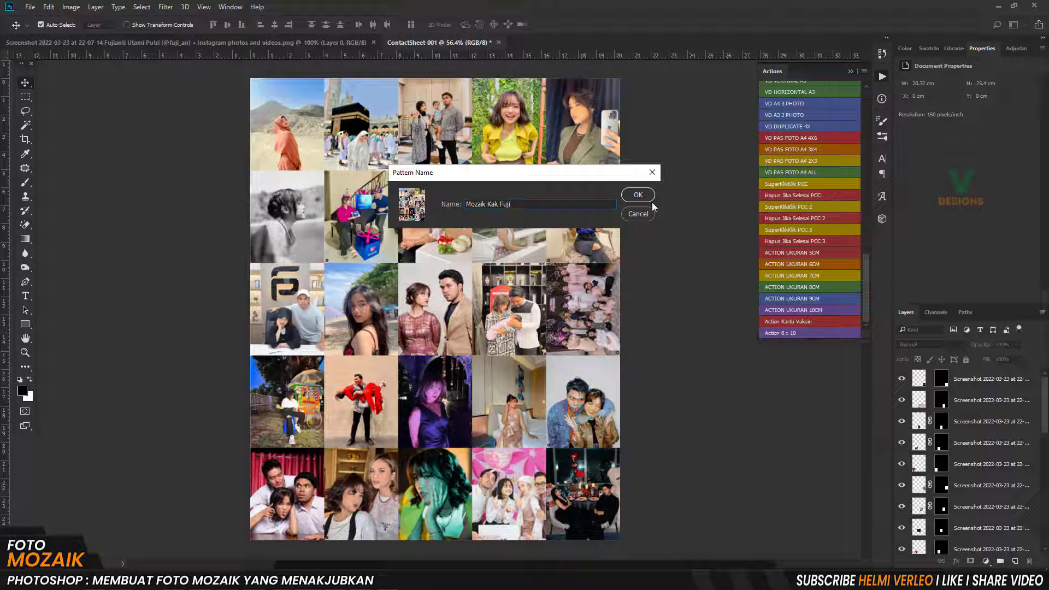
pyautogui.click(638, 195)
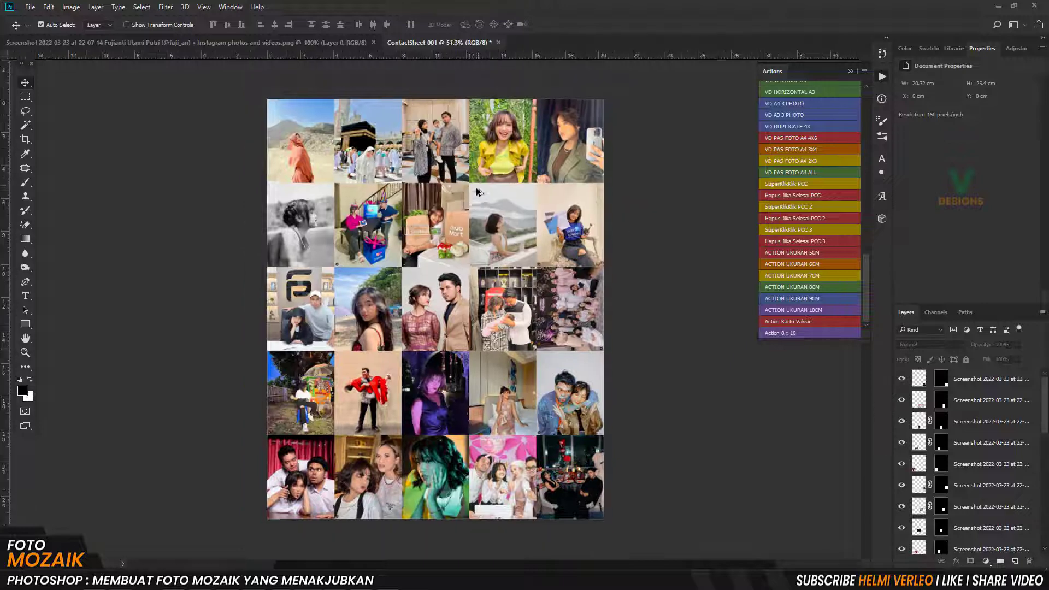
# - Add a Pattern Fill layer over the portrait using the mosaic pattern at 15% scale
pyautogui.click(232, 42)
pyautogui.keyDown('alt'); pyautogui.scroll(-1, 470, 254); pyautogui.keyUp('alt')
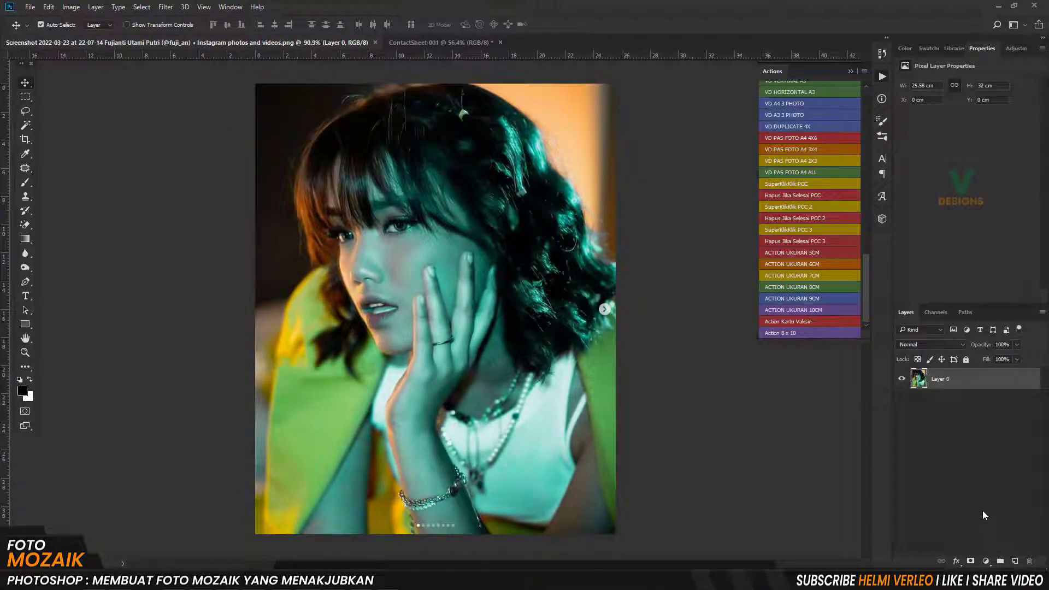
pyautogui.click(986, 562)
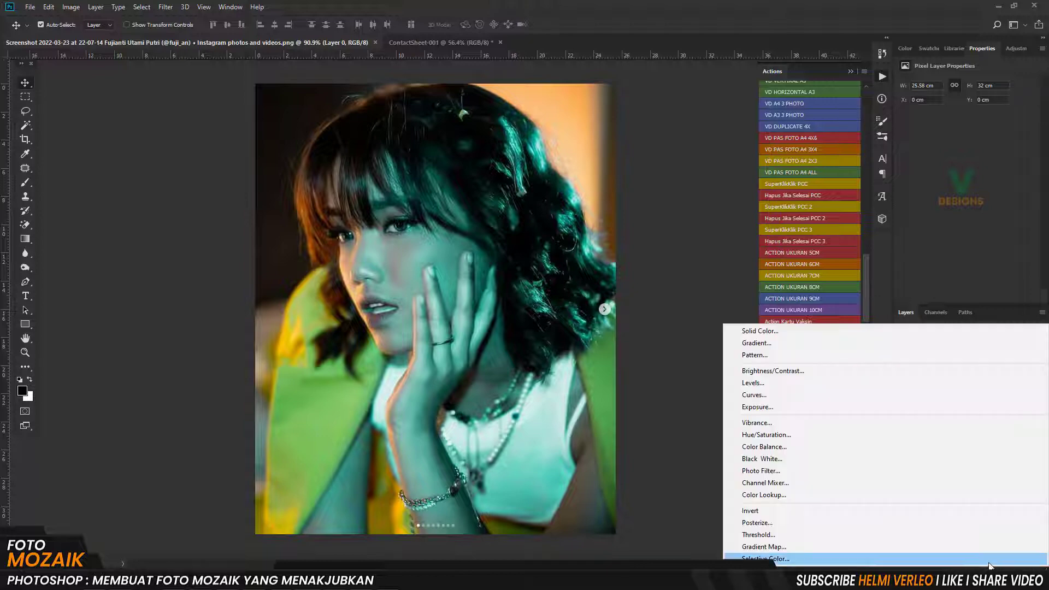
pyautogui.click(755, 355)
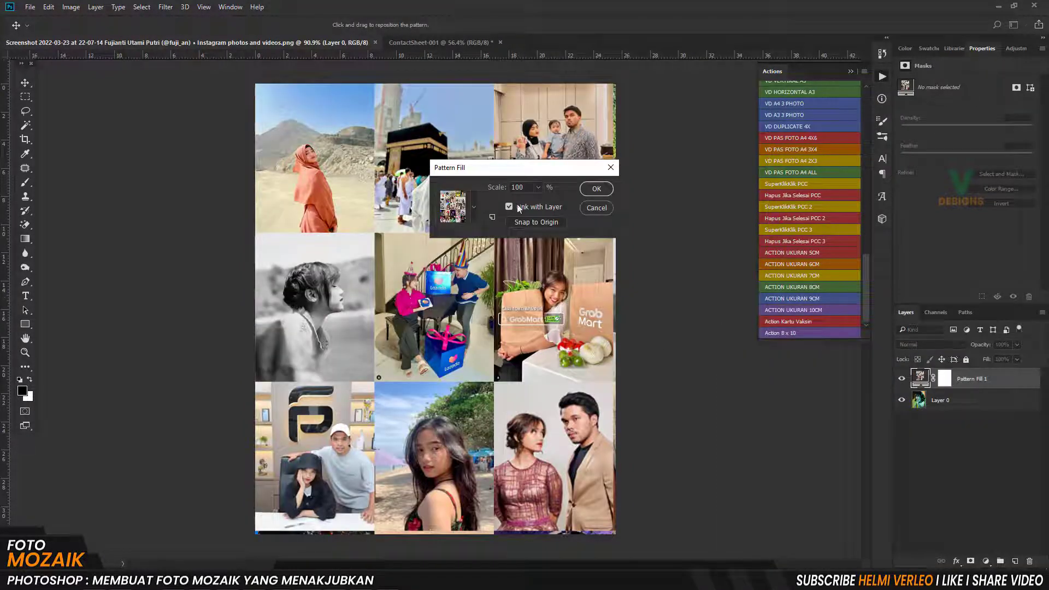
pyautogui.click(538, 187)
pyautogui.moveTo(536, 201); pyautogui.dragTo(535, 201)
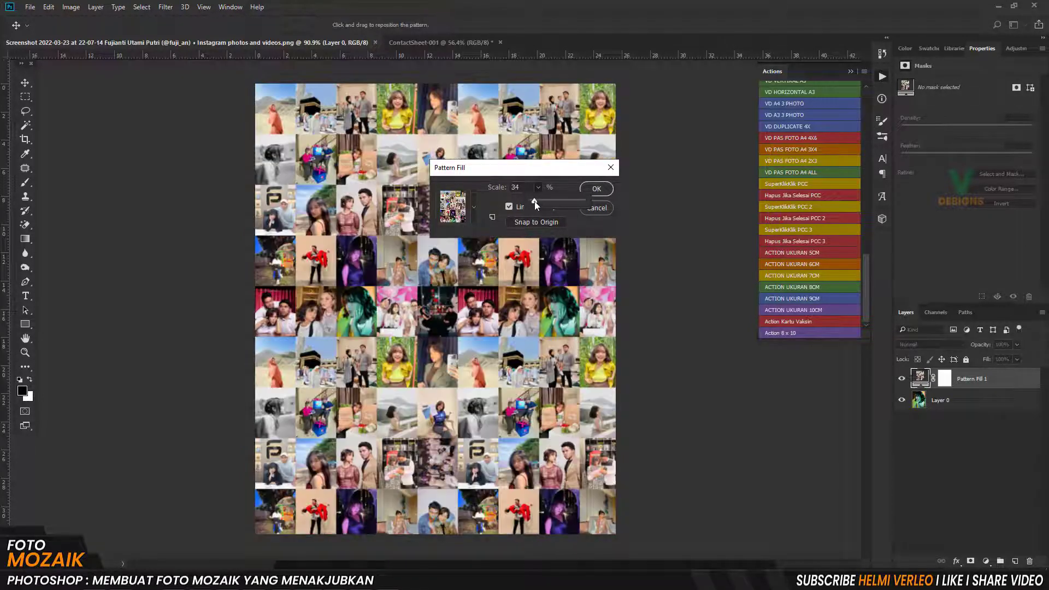
pyautogui.moveTo(535, 201); pyautogui.dragTo(533, 202)
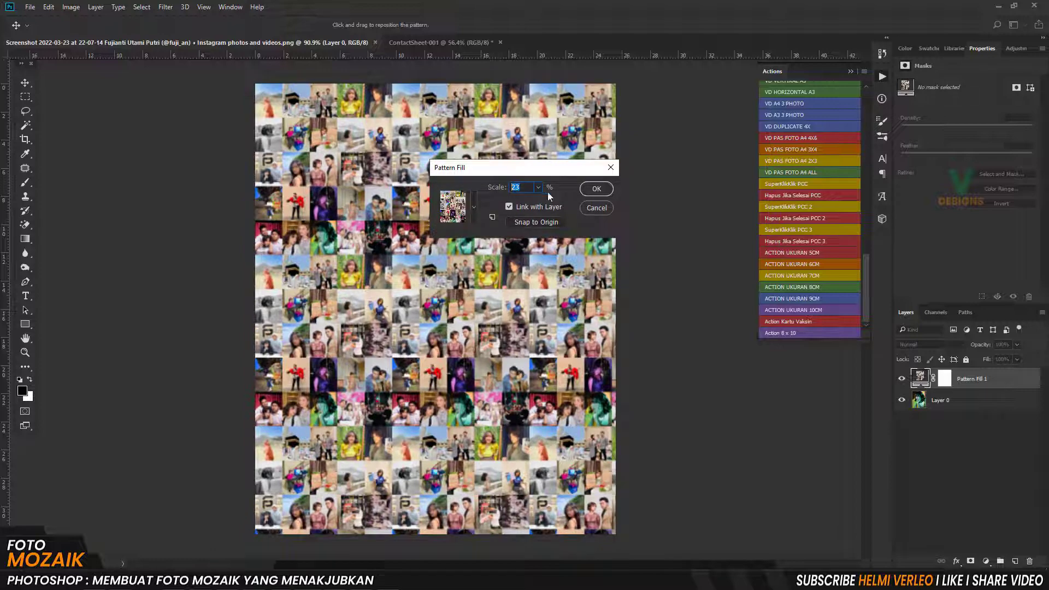
pyautogui.write('15')
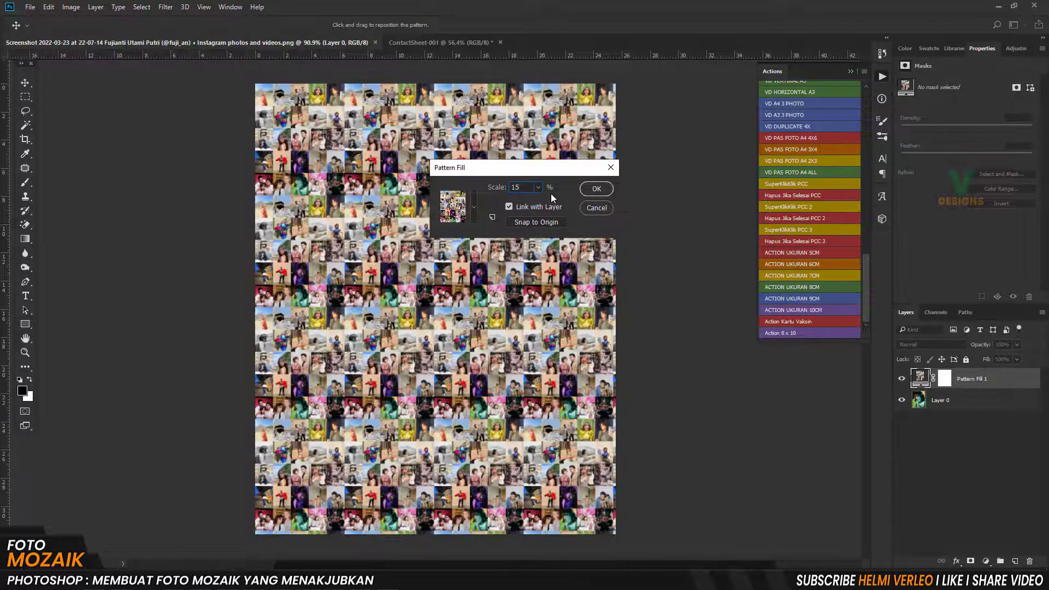
pyautogui.click(599, 191)
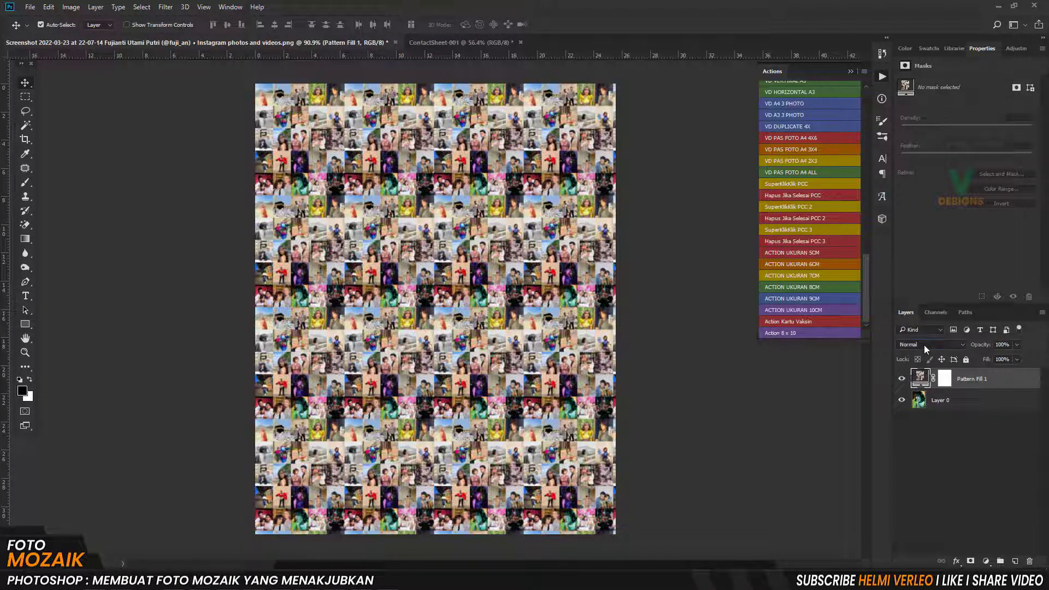
# - Set Pattern Fill 1 to Overlay blend mode and select Layer 0
pyautogui.click(924, 346)
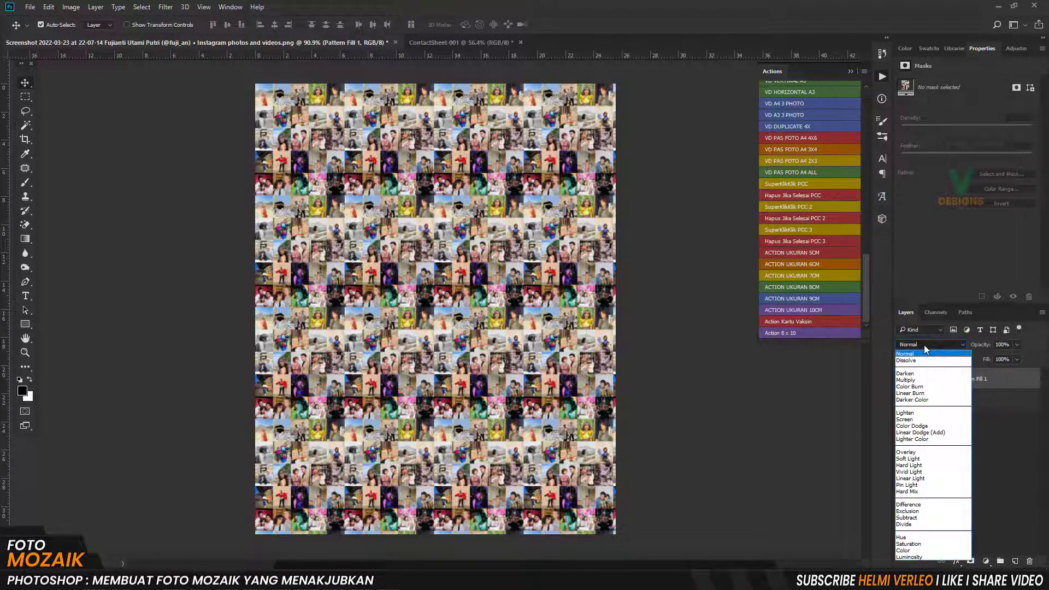
pyautogui.click(926, 453)
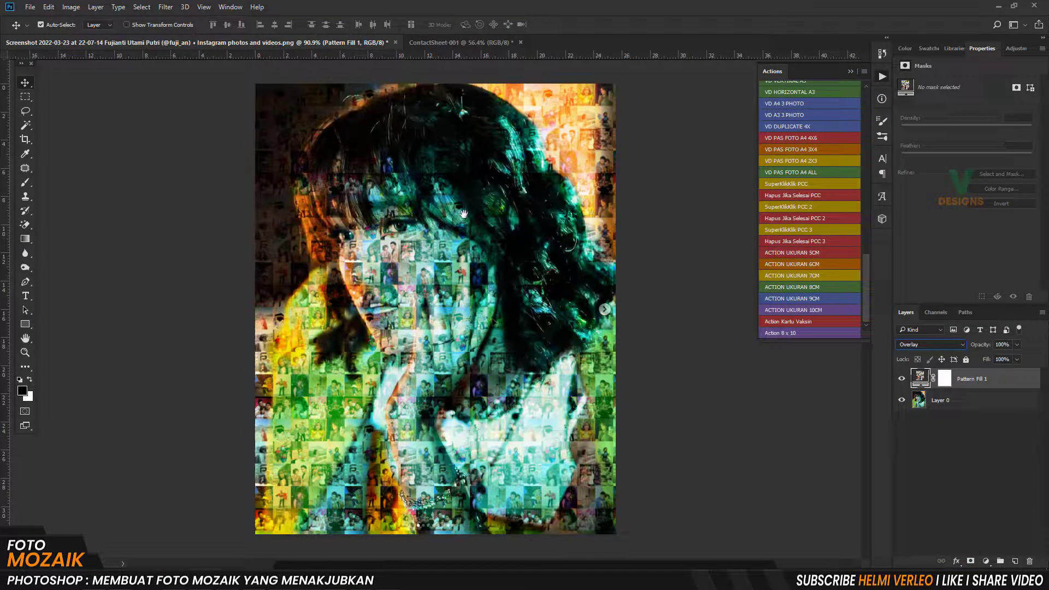
pyautogui.scroll(-1, 461, 224)
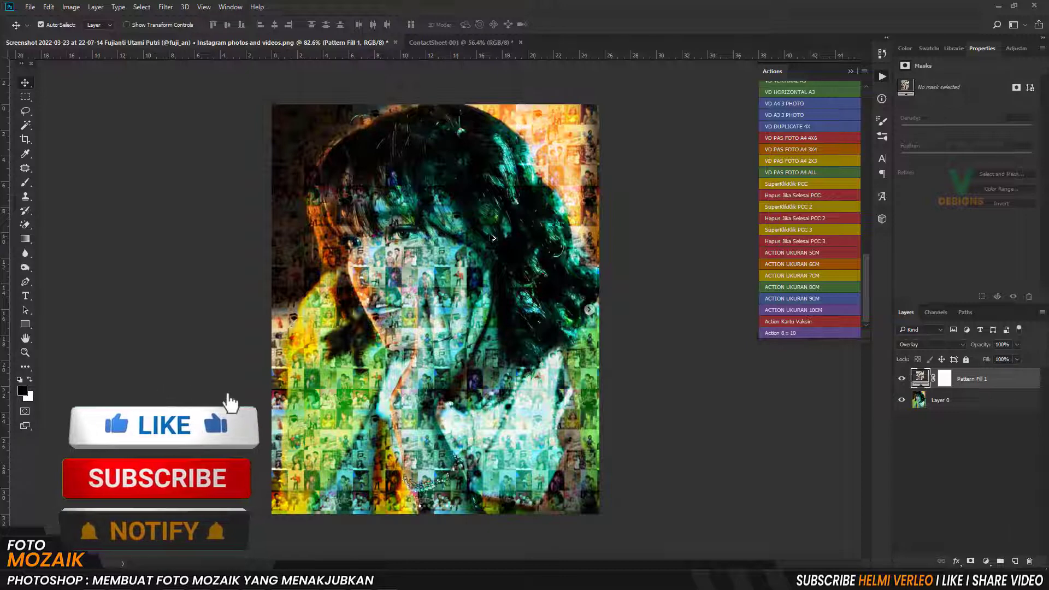
pyautogui.scroll(1, 494, 237)
pyautogui.click(962, 400)
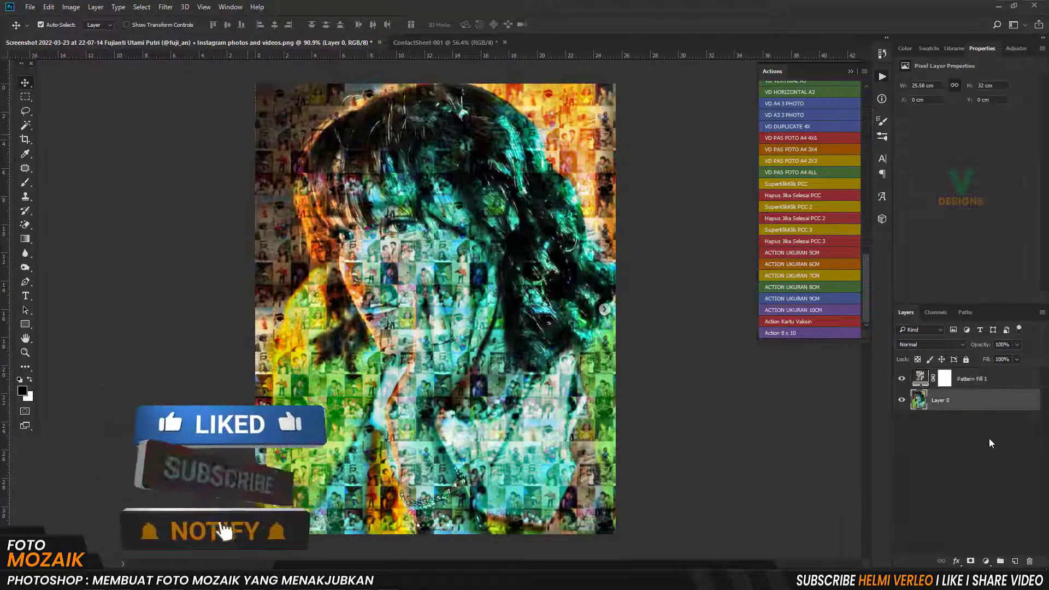
# - Convert Layer 0 to a smart object and apply Shadows/Highlights: highlights about 23%, shadows 33
pyautogui.click(1043, 313)
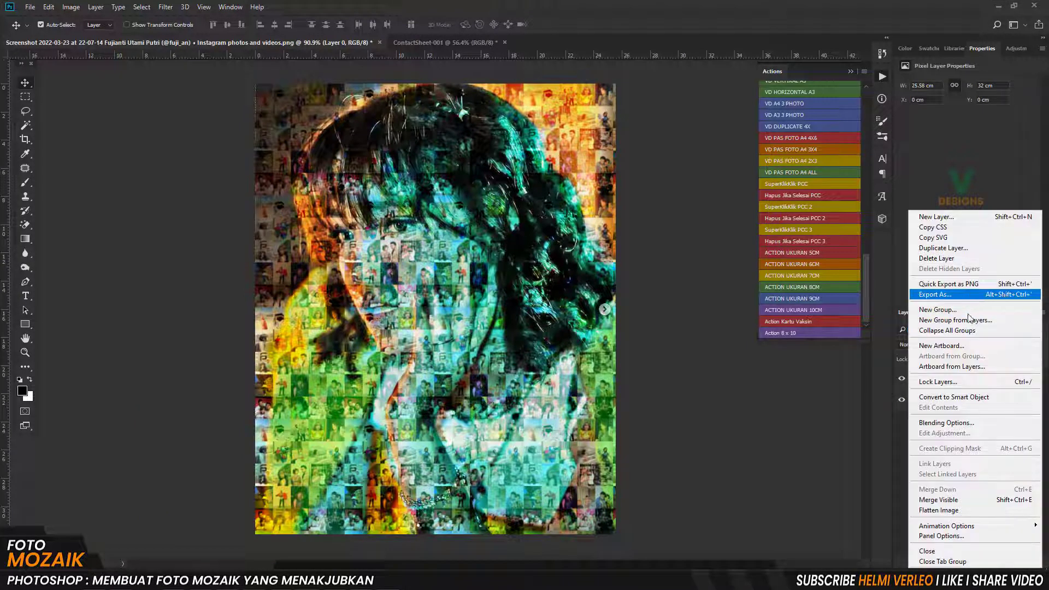
pyautogui.click(951, 397)
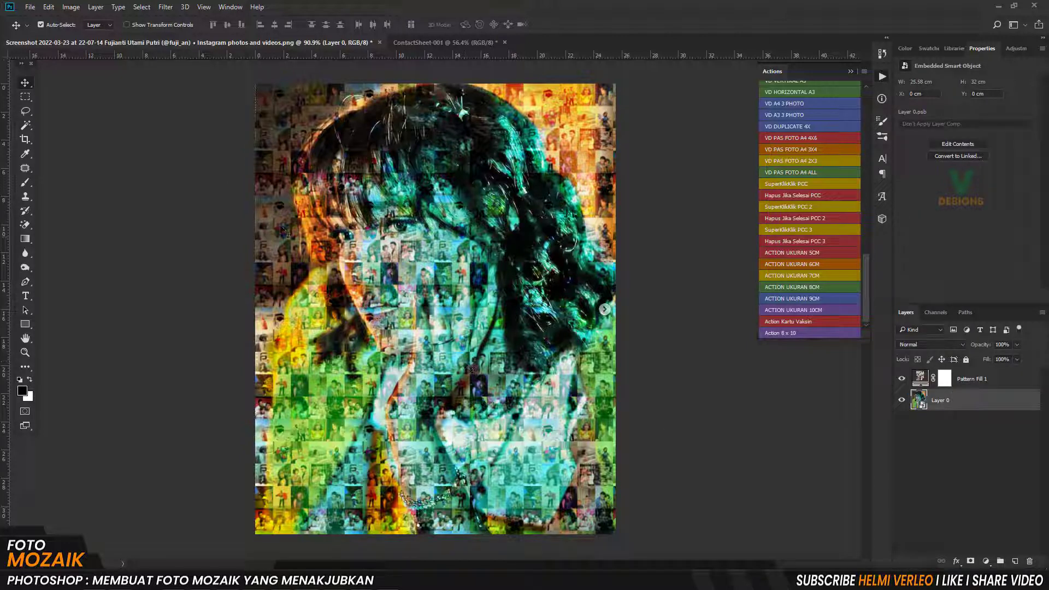
pyautogui.click(71, 7)
pyautogui.moveTo(87, 35)
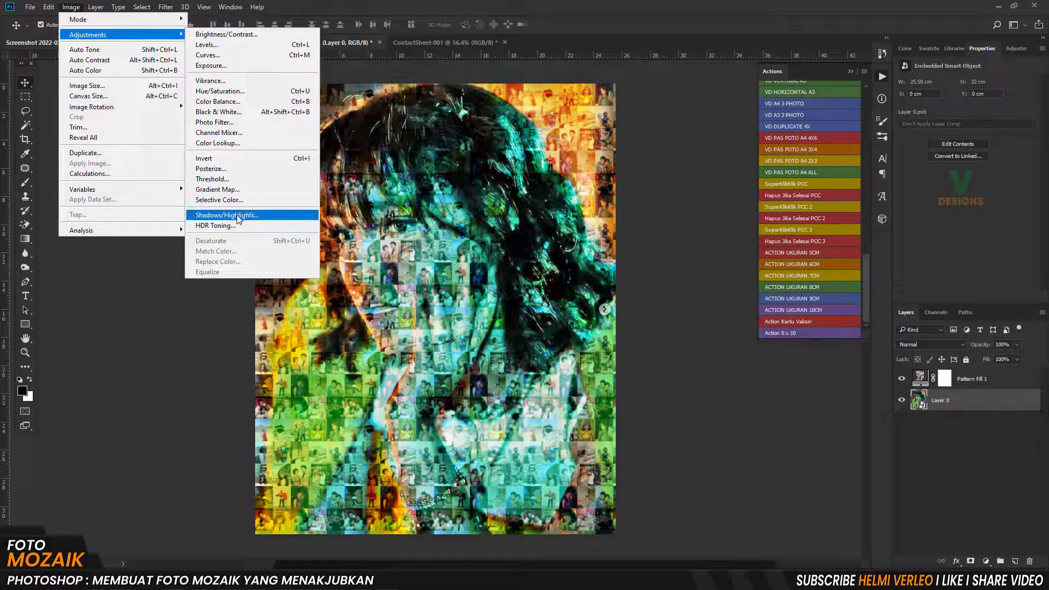
pyautogui.press('Return')
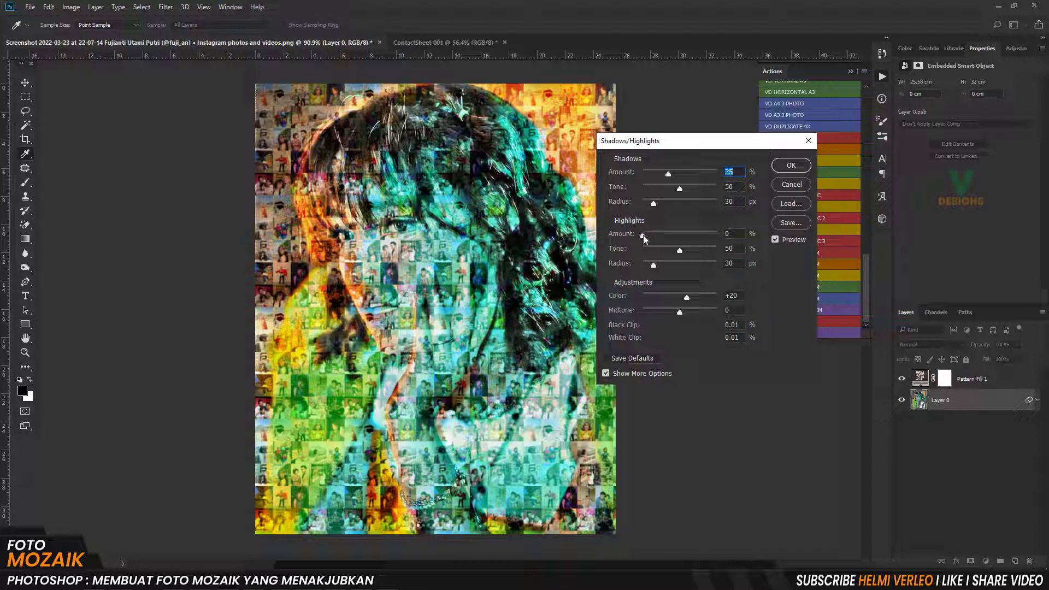
pyautogui.moveTo(643, 235)
pyautogui.mouseDown()
pyautogui.moveTo(673, 239)
pyautogui.moveTo(679, 252)
pyautogui.moveTo(654, 266)
pyautogui.moveTo(677, 251)
pyautogui.moveTo(664, 236)
pyautogui.mouseUp()
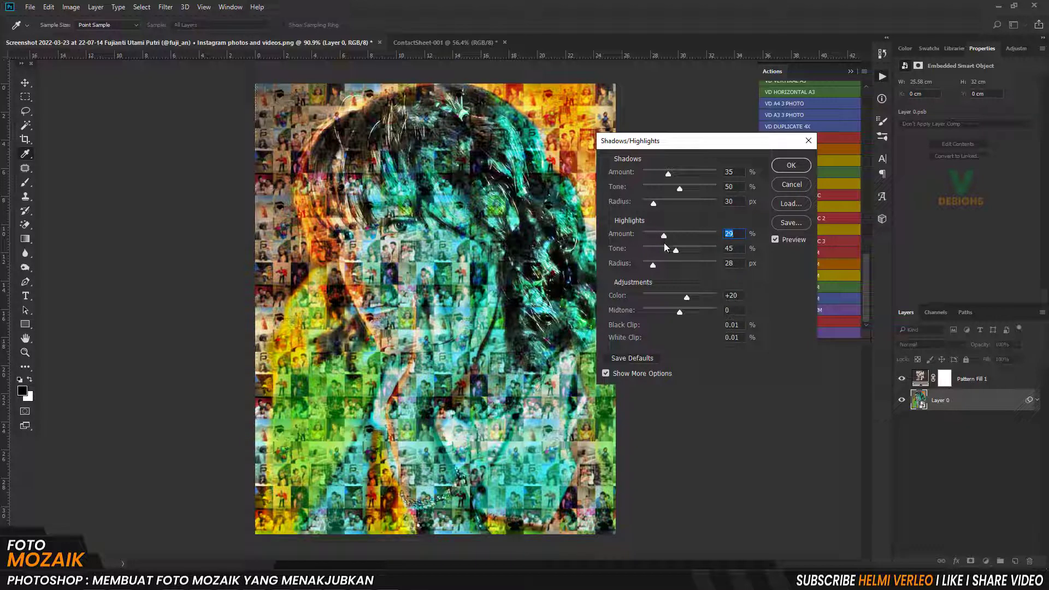
pyautogui.moveTo(668, 175); pyautogui.dragTo(667, 175)
pyautogui.click(791, 165)
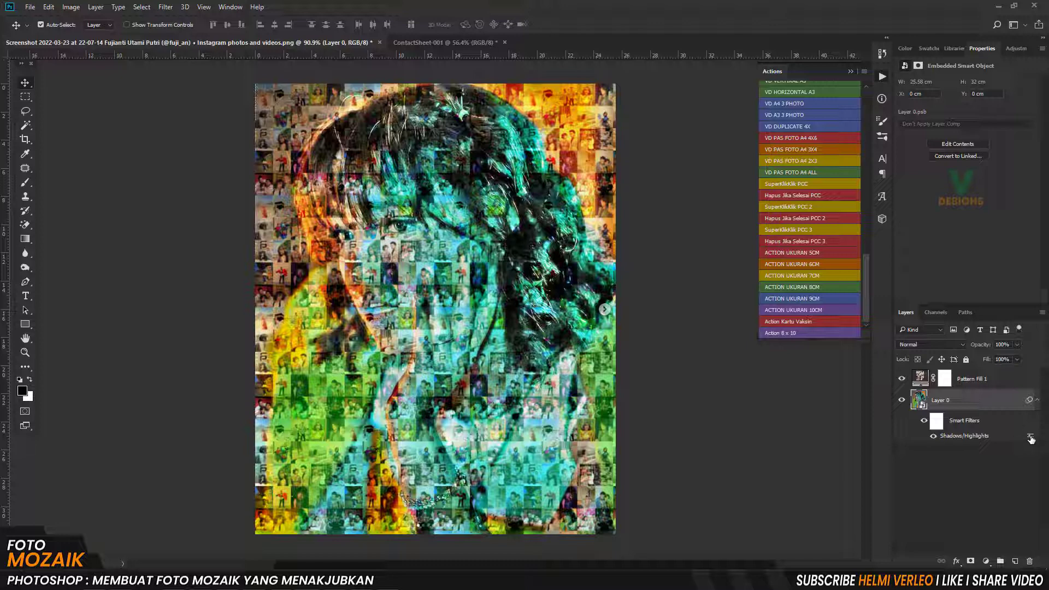
# - Preview blend modes for the Shadows/Highlights smart filter, settling on Soft Light at 100% opacity
pyautogui.doubleClick(1031, 438)
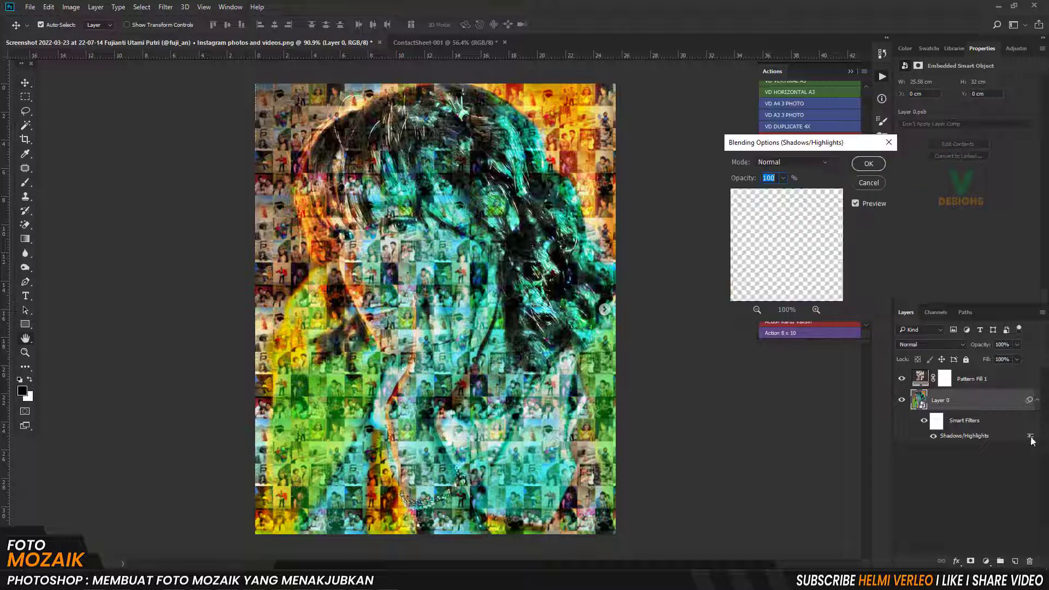
pyautogui.click(804, 162)
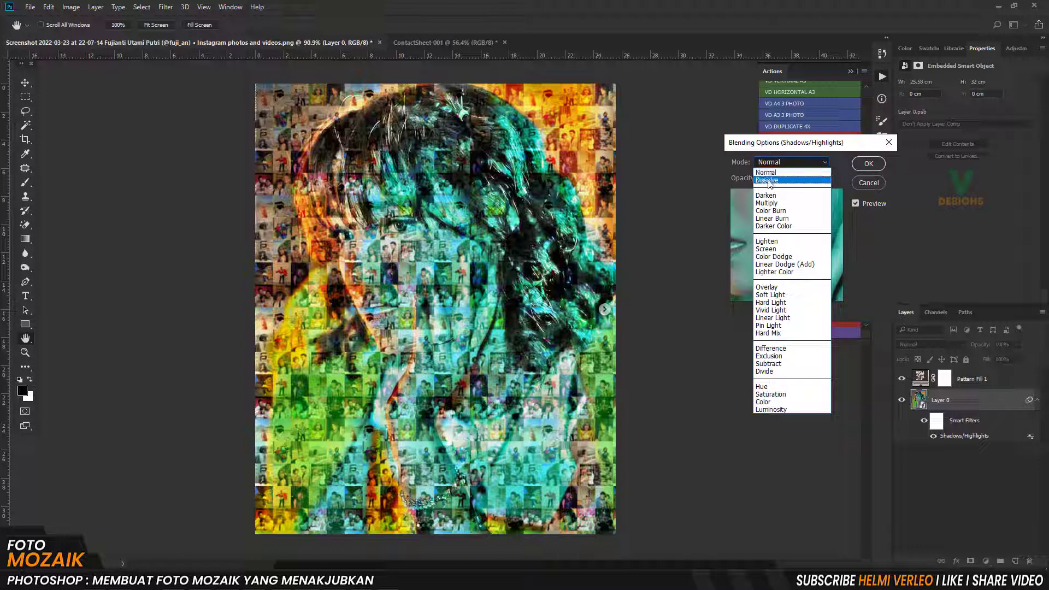
pyautogui.click(769, 181)
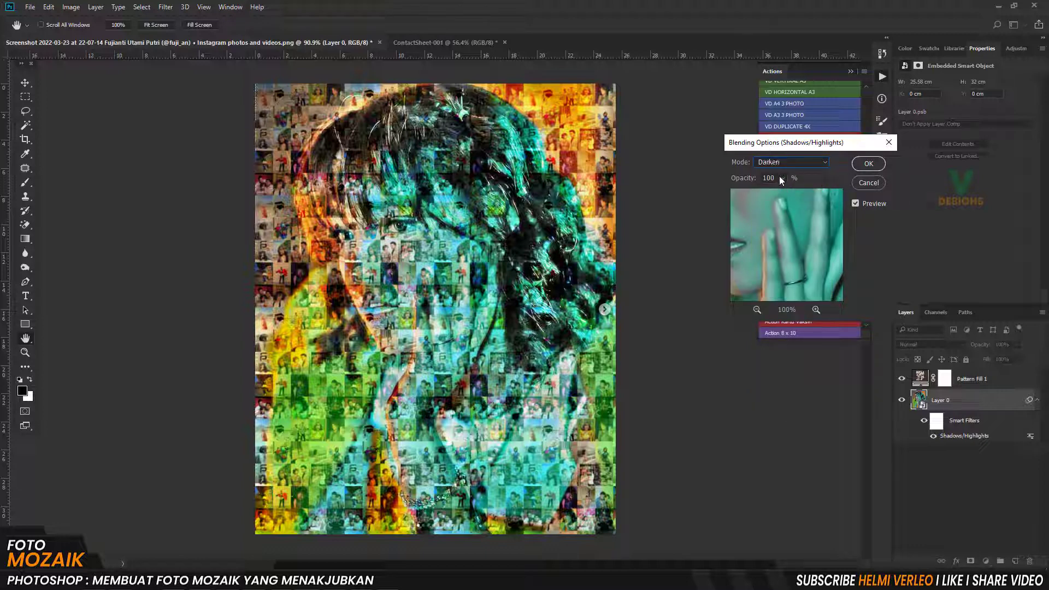
pyautogui.press('Down')
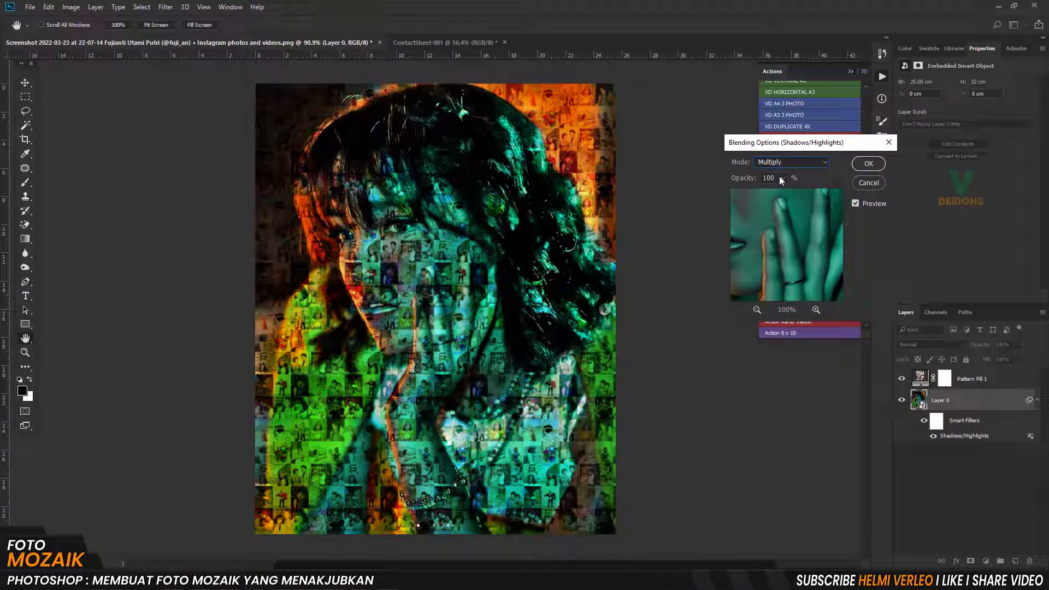
pyautogui.press('Down')
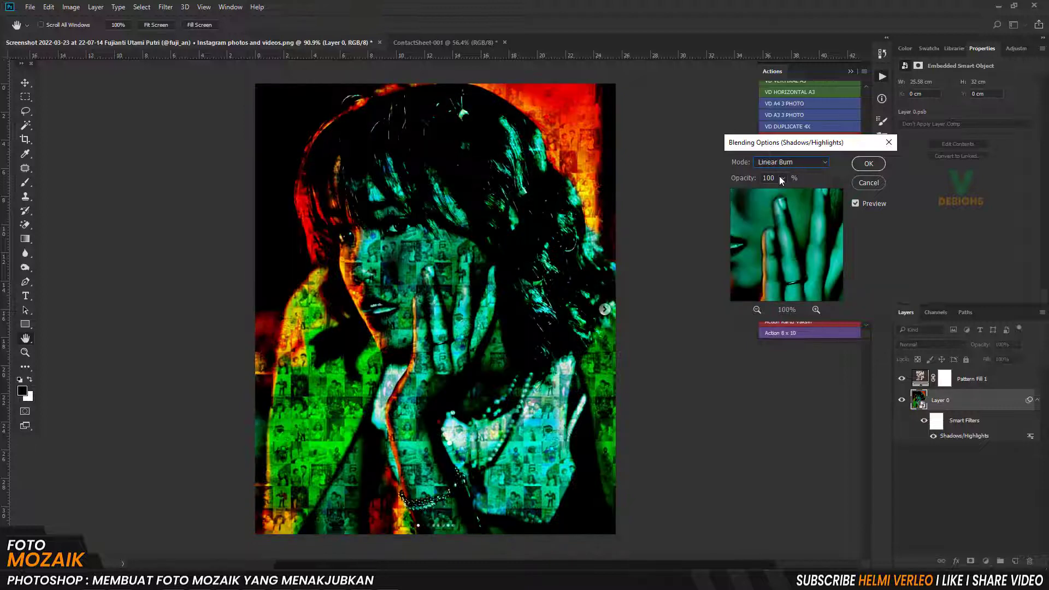
pyautogui.press('Down')
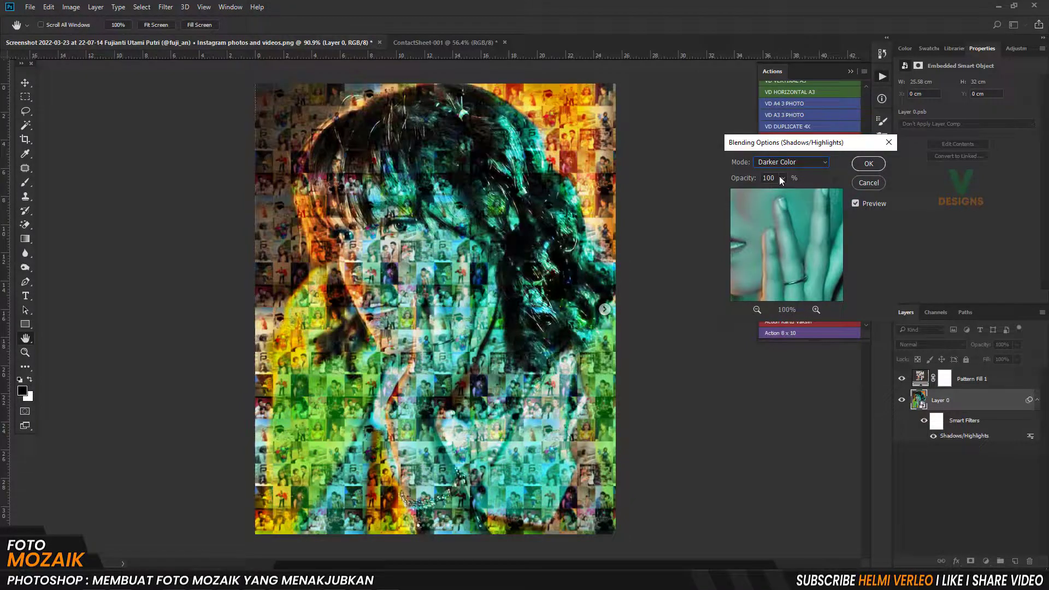
pyautogui.press('Down')
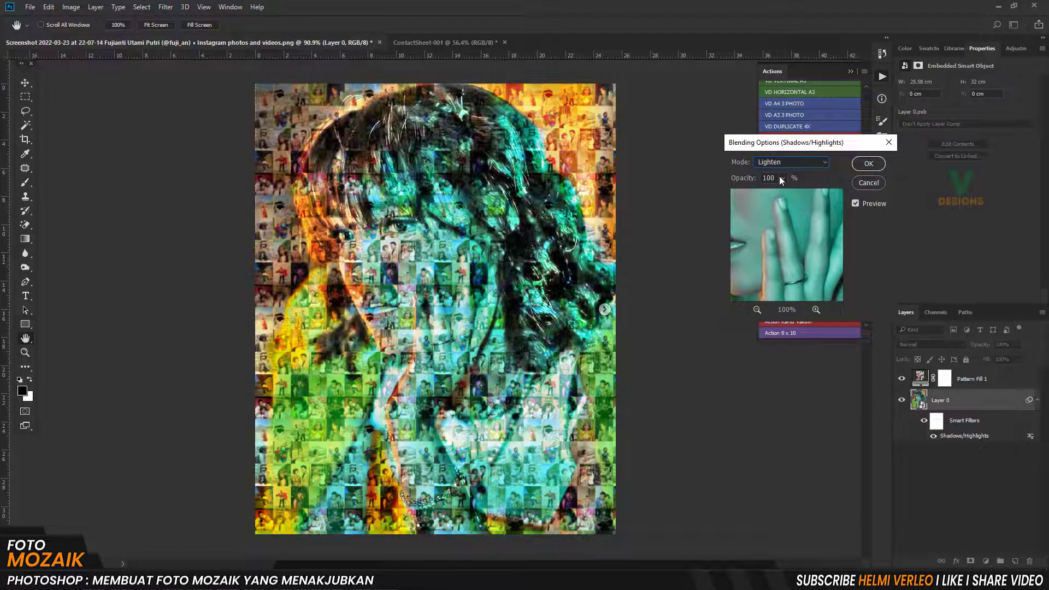
pyautogui.press('Down')
pyautogui.press('Down')
pyautogui.press('Down')
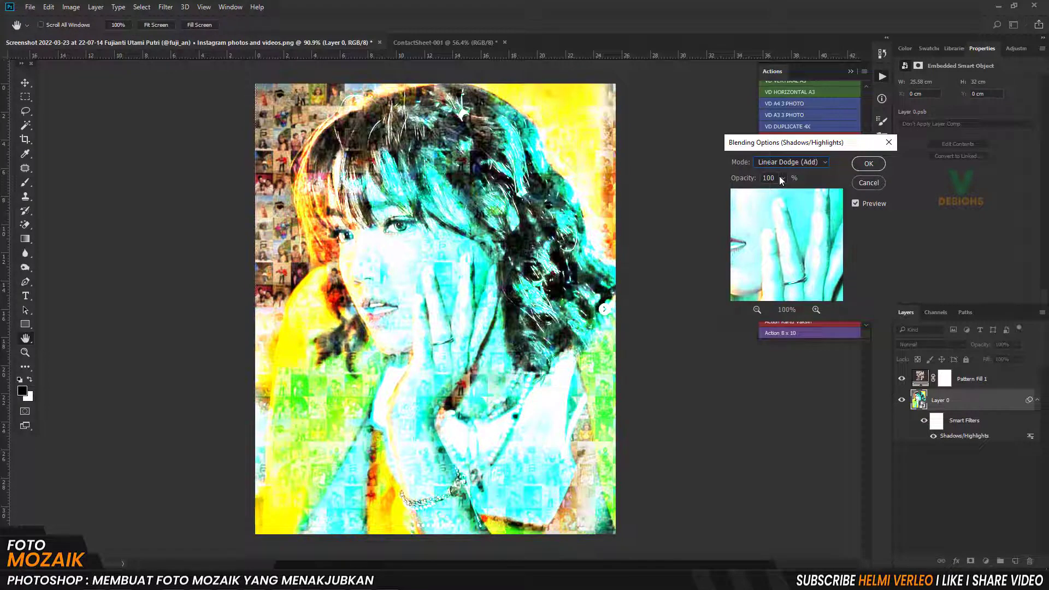
pyautogui.press('Down')
pyautogui.press('Down')
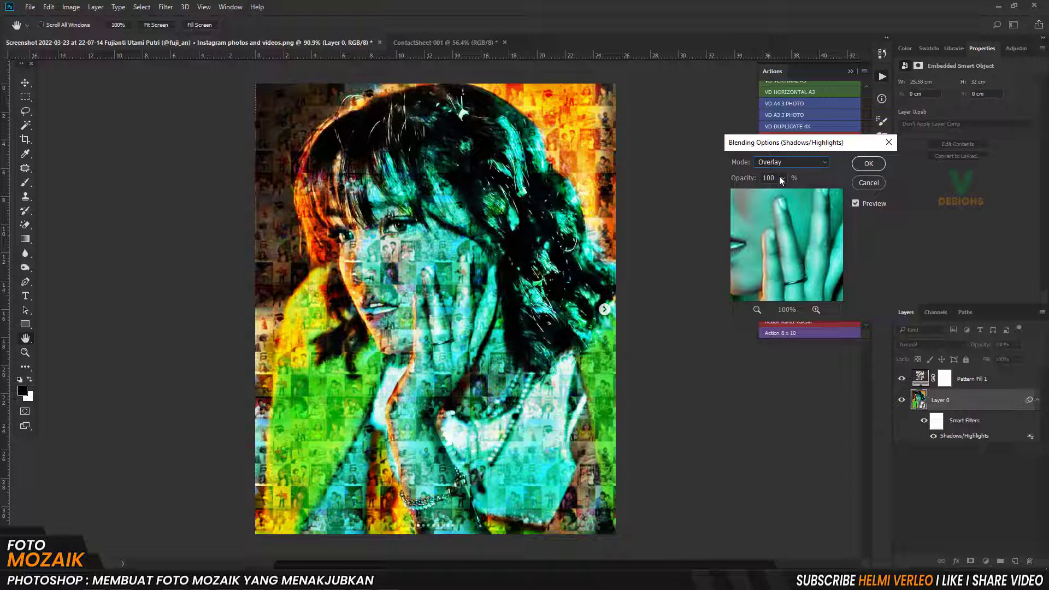
pyautogui.press('Down')
pyautogui.press('Down')
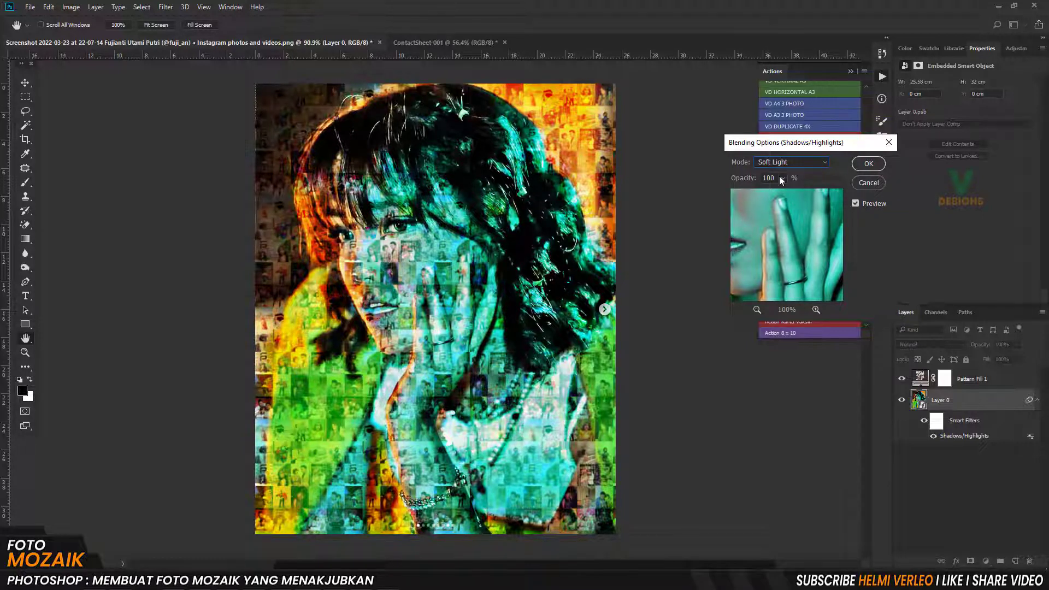
pyautogui.press('Down')
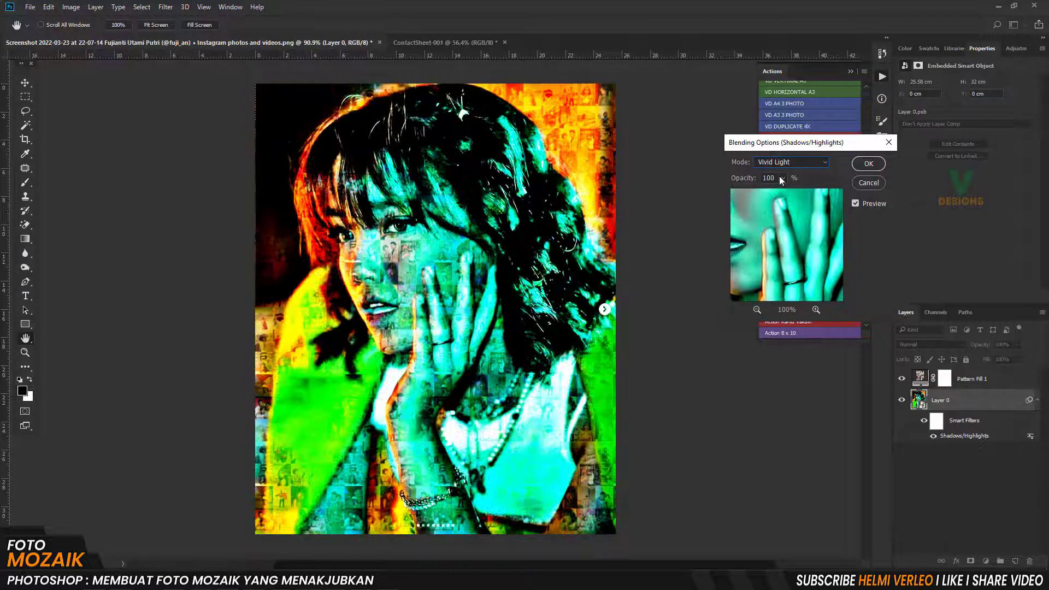
pyautogui.press('Up')
pyautogui.press('Up')
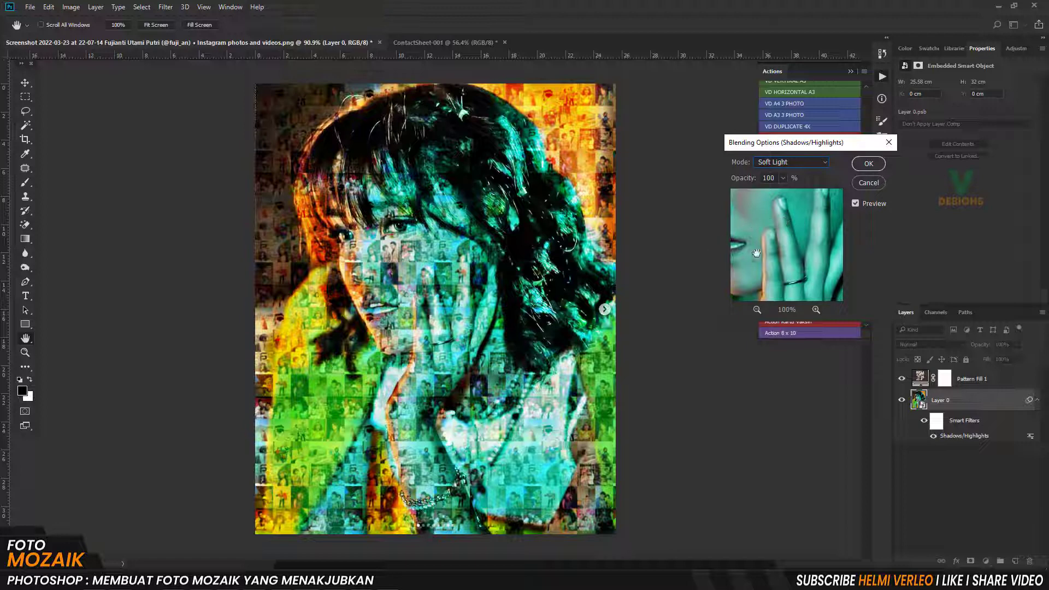
pyautogui.click(864, 164)
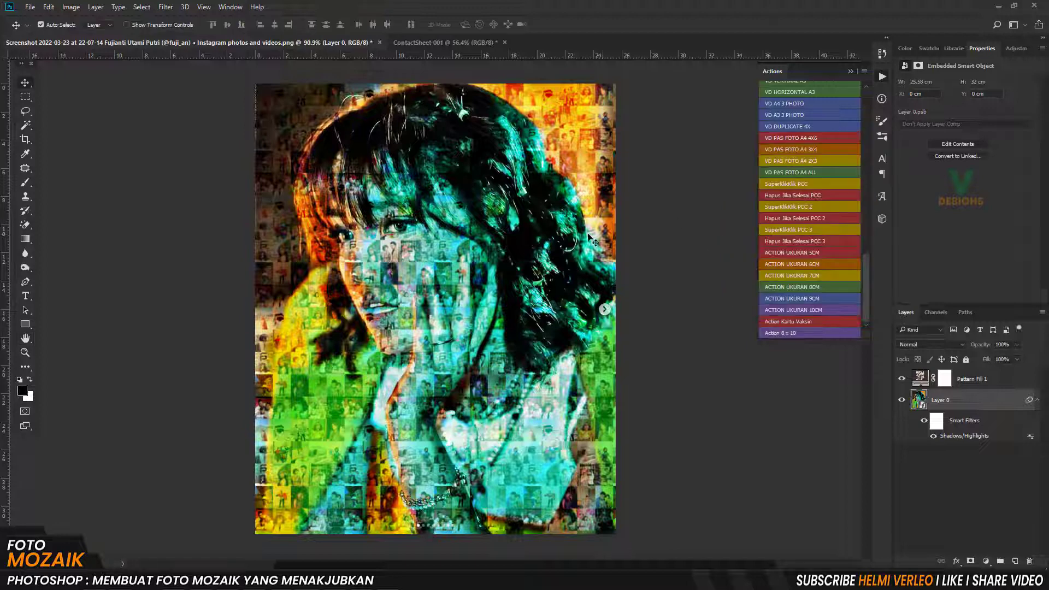
pyautogui.press('v')
pyautogui.scroll(-2, 456, 255)
pyautogui.scroll(2, 456, 256)
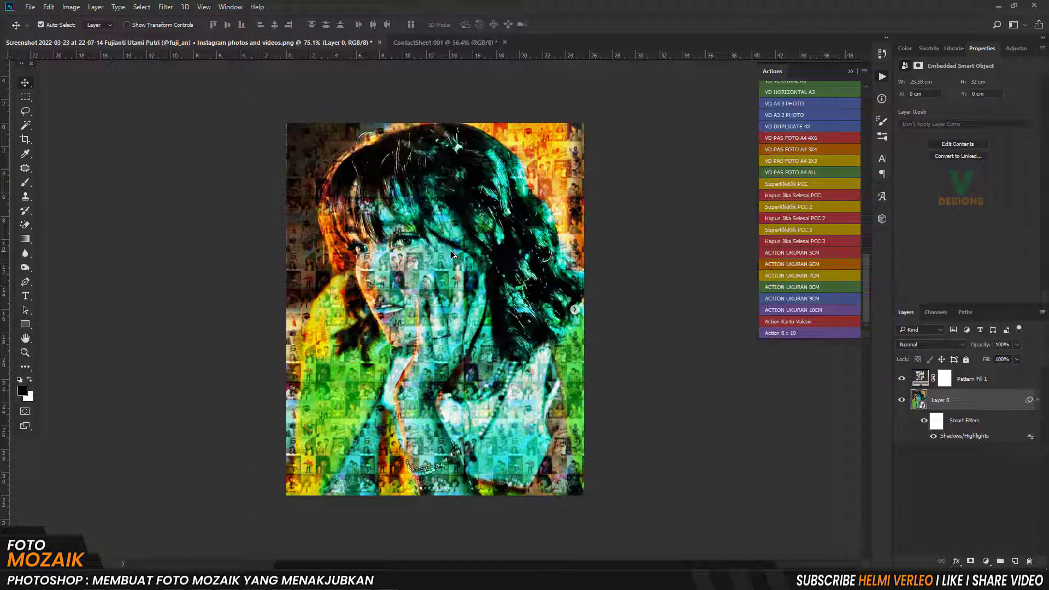
pyautogui.scroll(1, 421, 226)
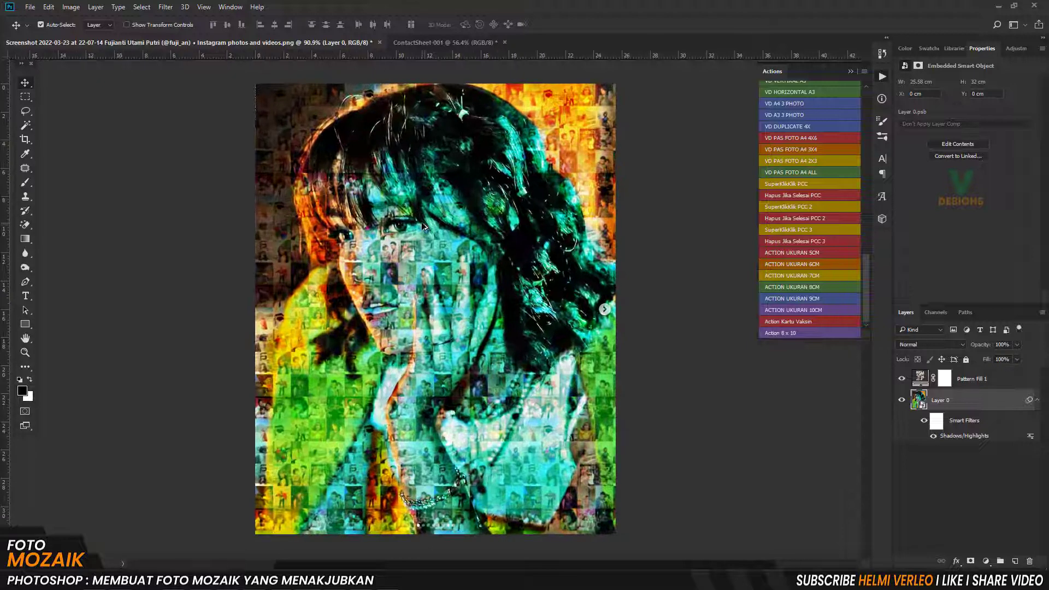